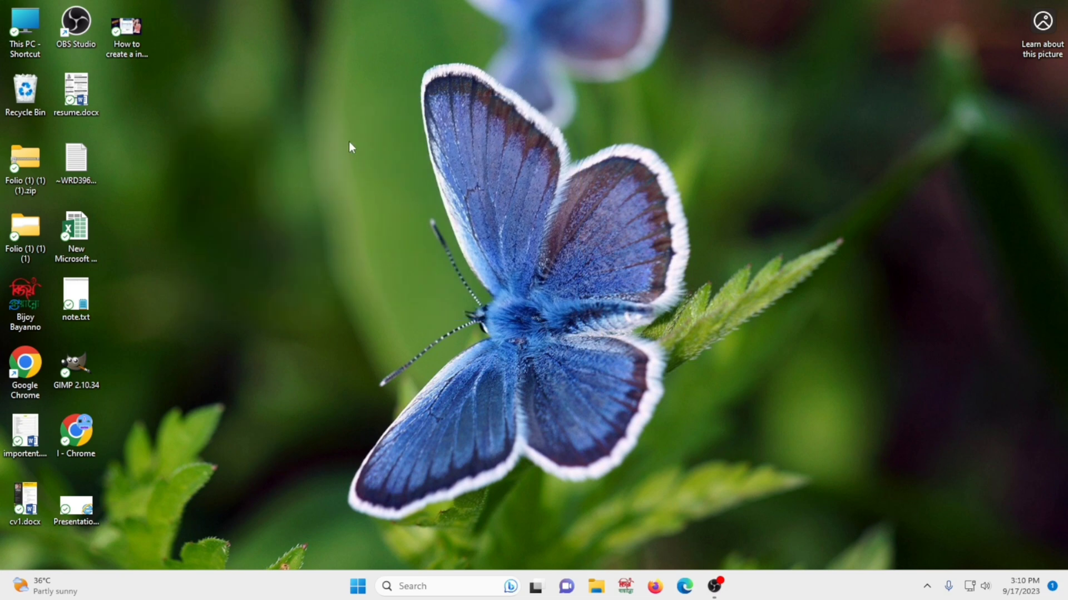
Add a Microsoft Word Document from the desktop's New menu, keeping the name New Microsoft Word Document.docx
left_click_drag(339, 50, 869, 534)
left_click_drag(153, 93, 836, 61)
left_click_drag(265, 46, 869, 517)
right_click(242, 149)
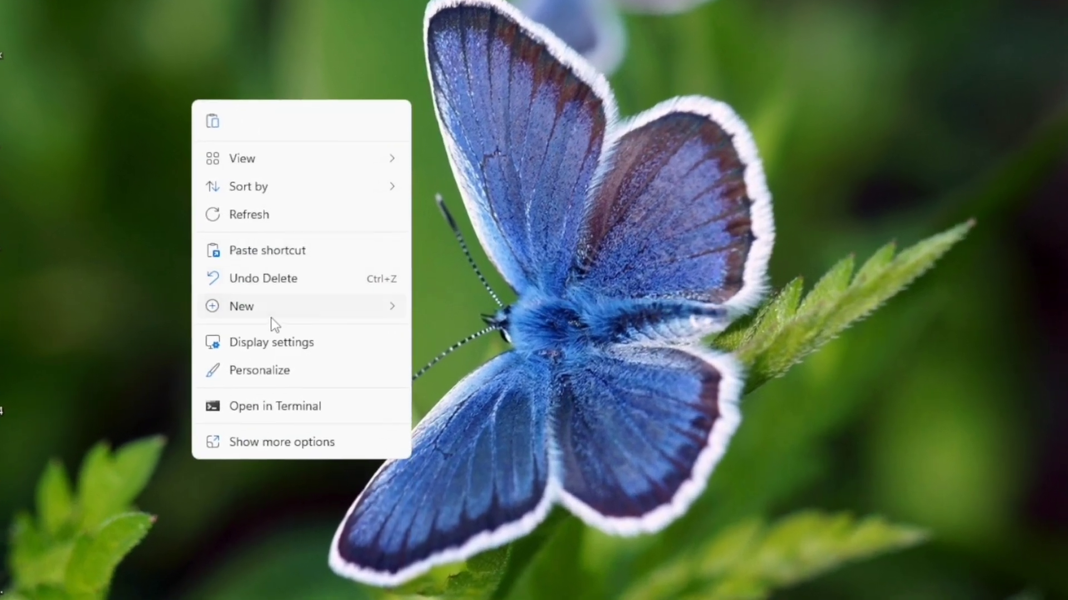
mouse_move(304, 311)
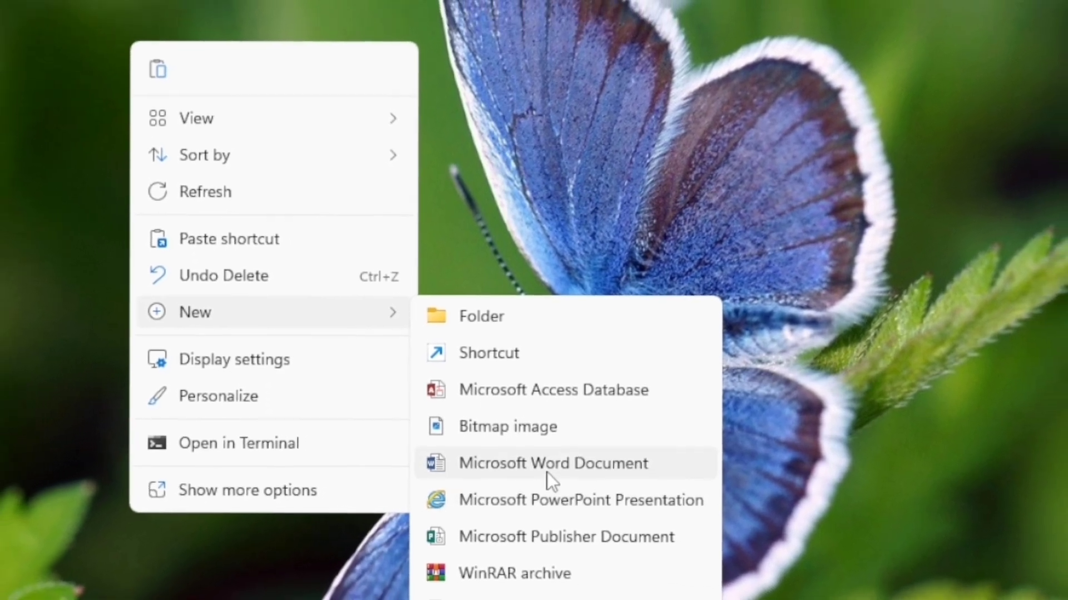
left_click(620, 461)
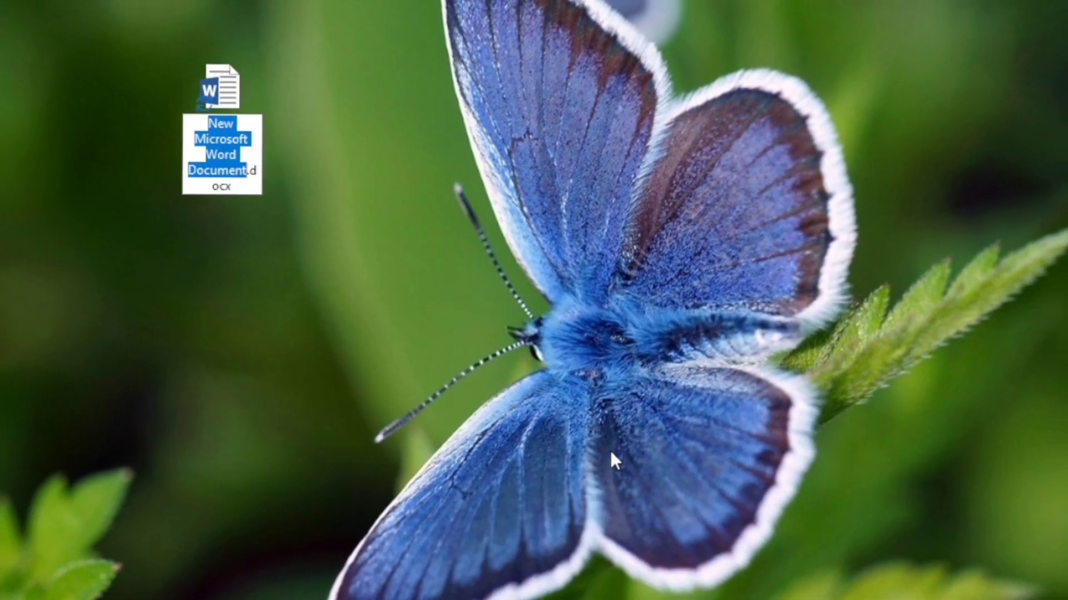
key("Return")
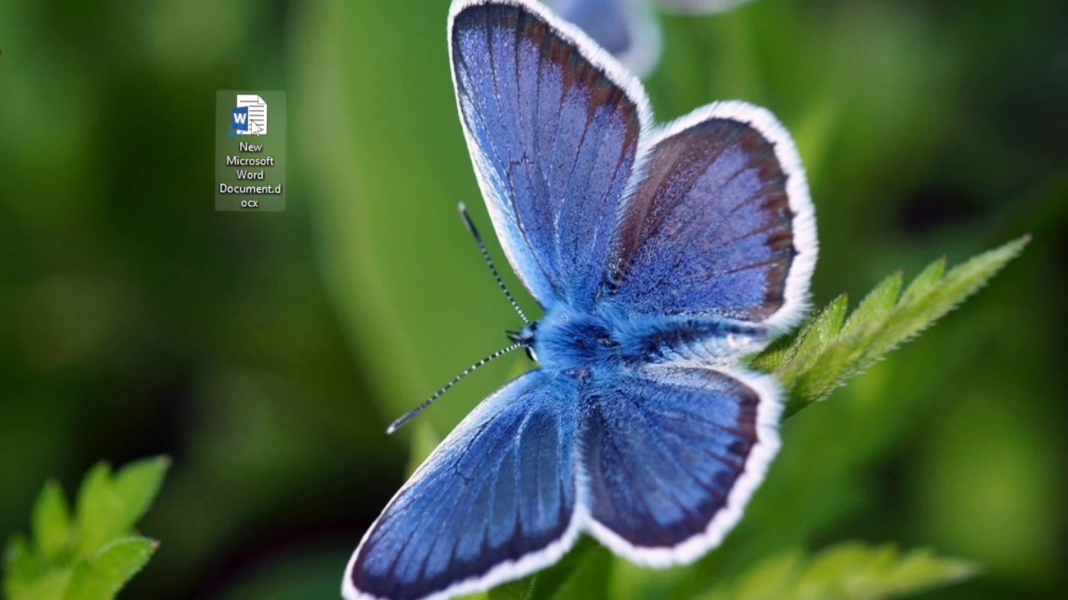
double_click(261, 133)
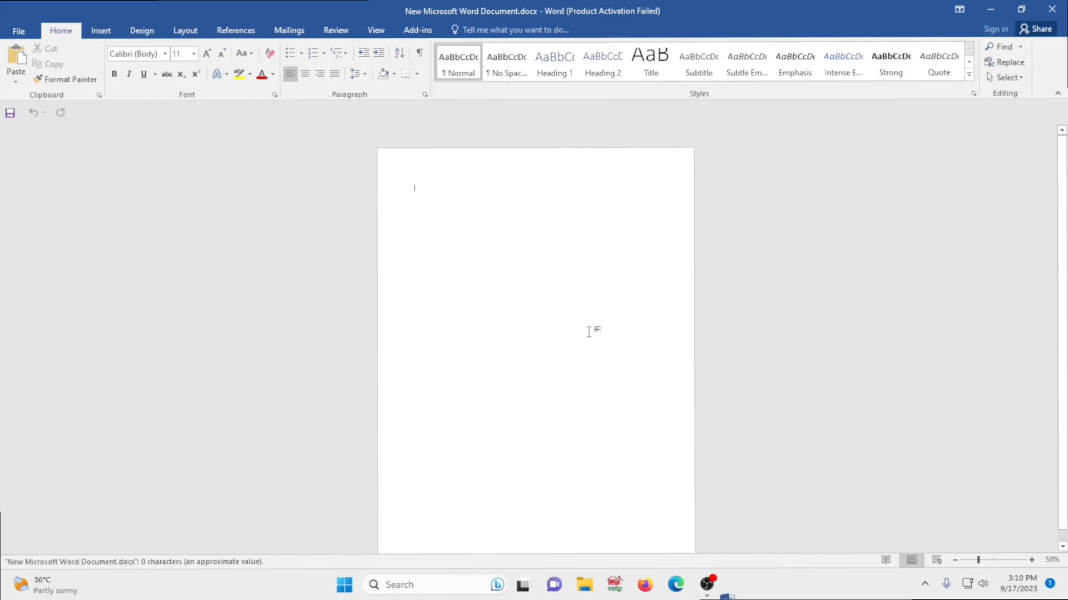
left_click(689, 140)
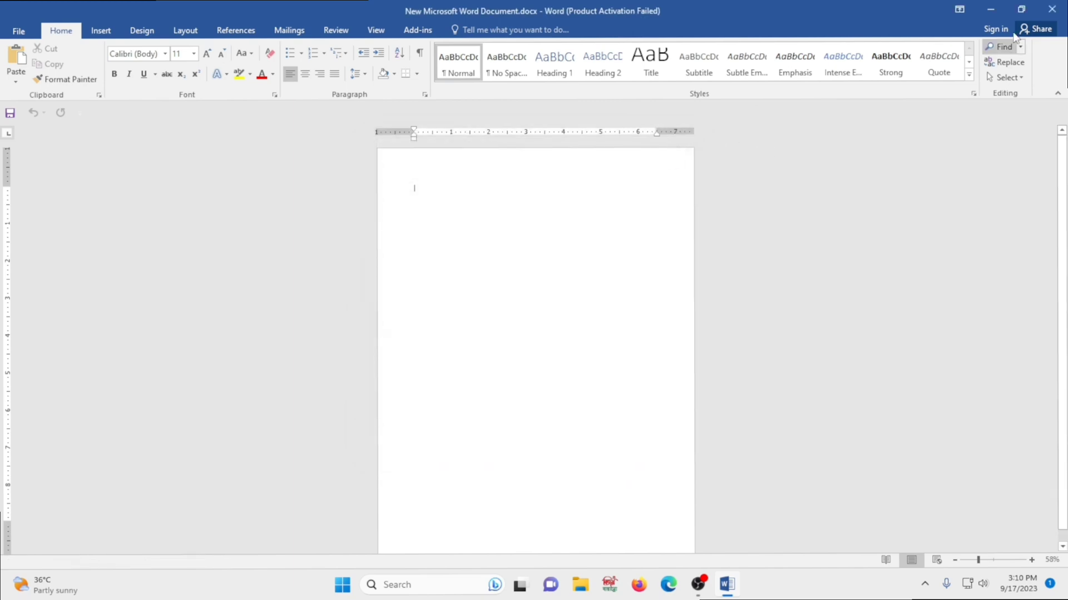
left_click(1051, 9)
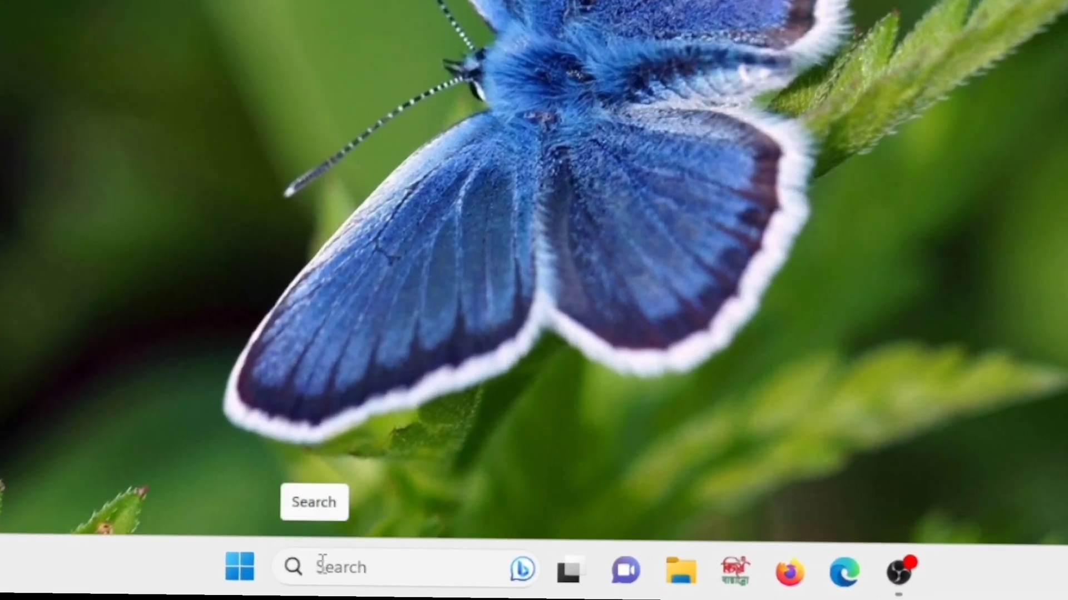
Search Windows for 'ms' and launch Word 2016 from the results
left_click(348, 574)
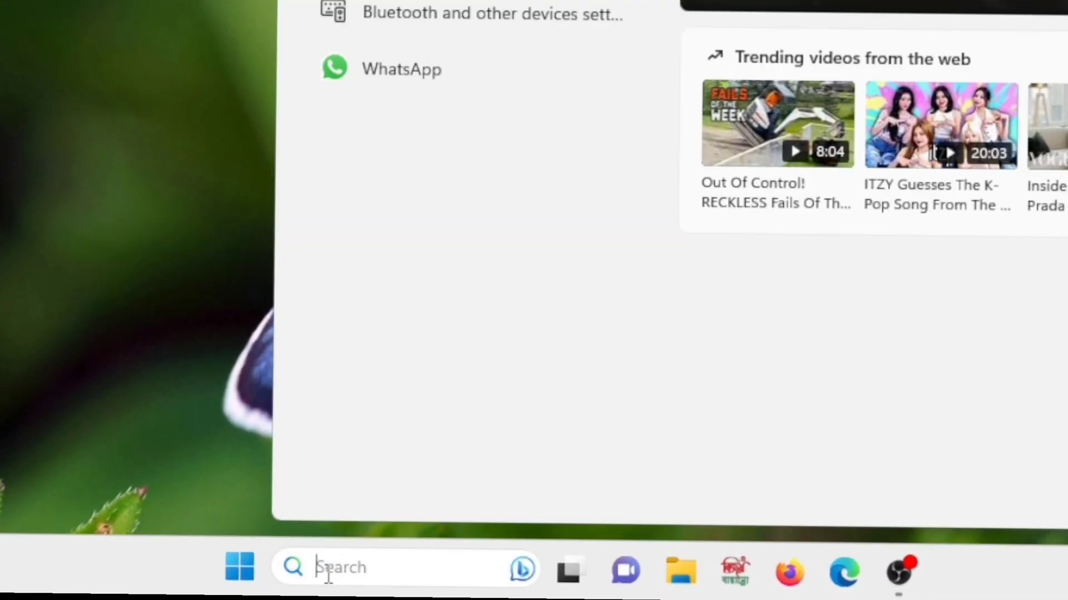
type("ms")
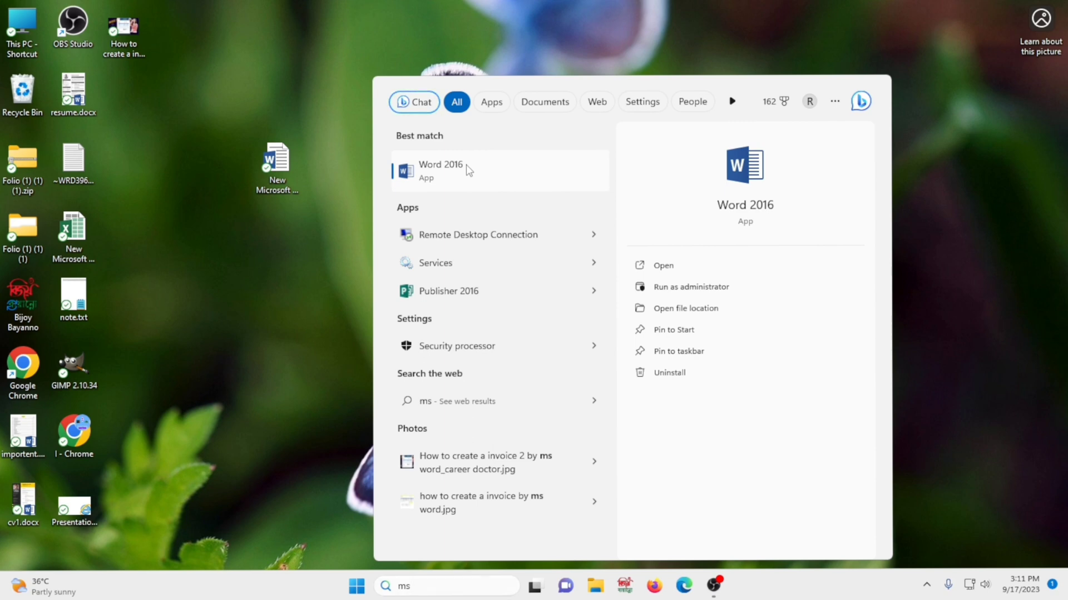
left_click(466, 164)
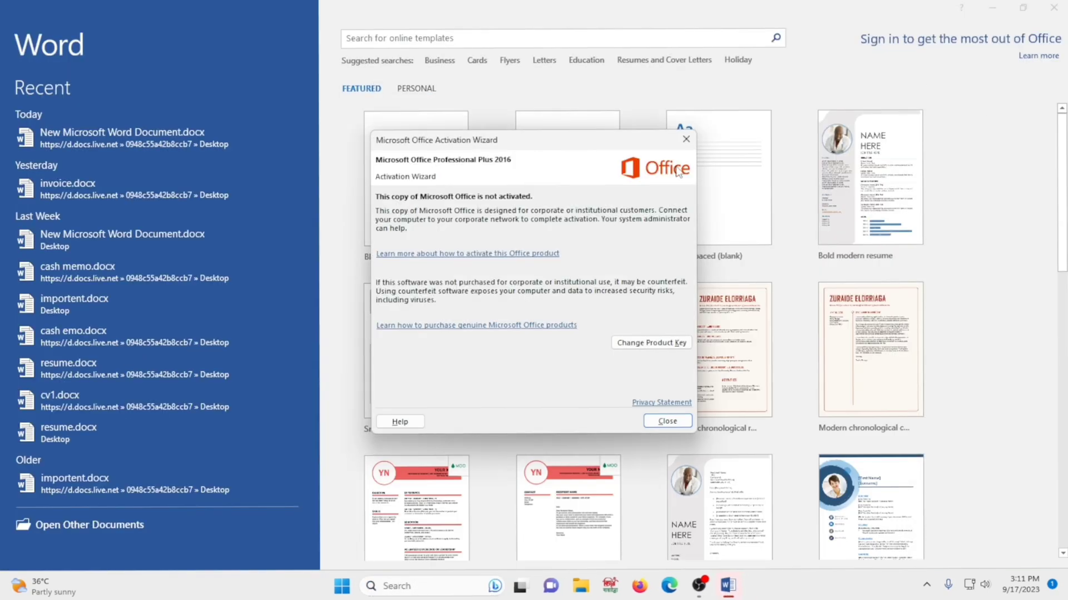
Dismiss the activation wizard, create a blank document, then close Word
left_click(686, 140)
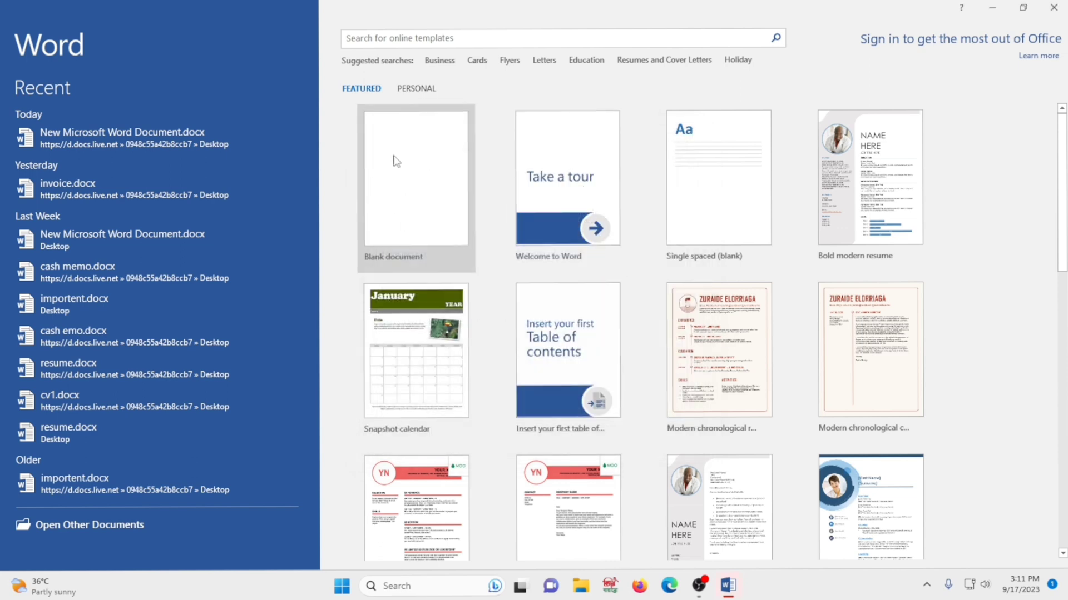
left_click(404, 194)
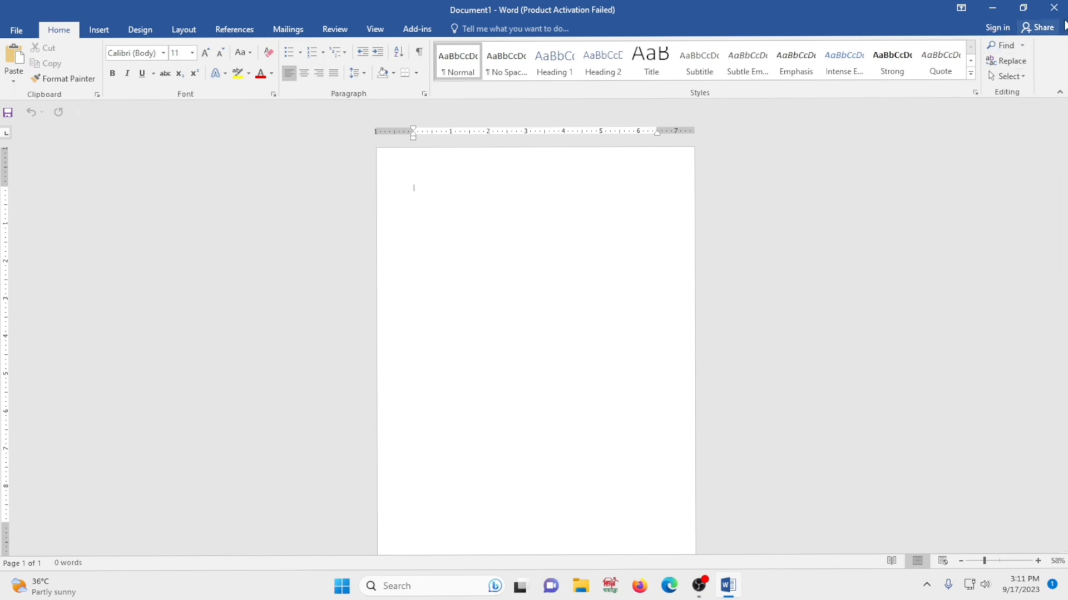
left_click(1054, 7)
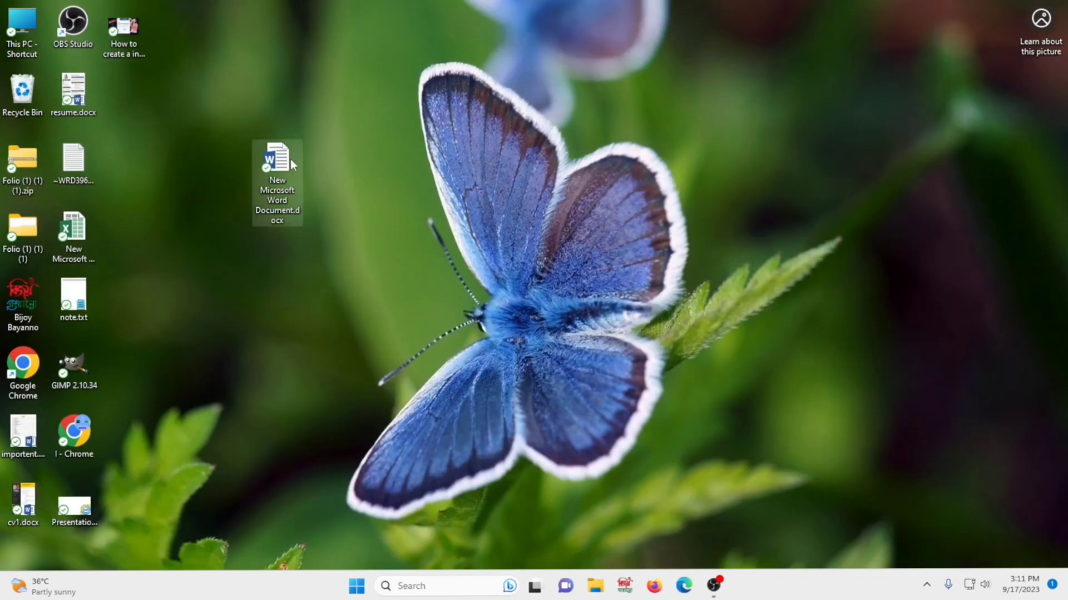
Delete the old Word file and create a new Word document named tutorial.docx
right_click(289, 160)
left_click(411, 172)
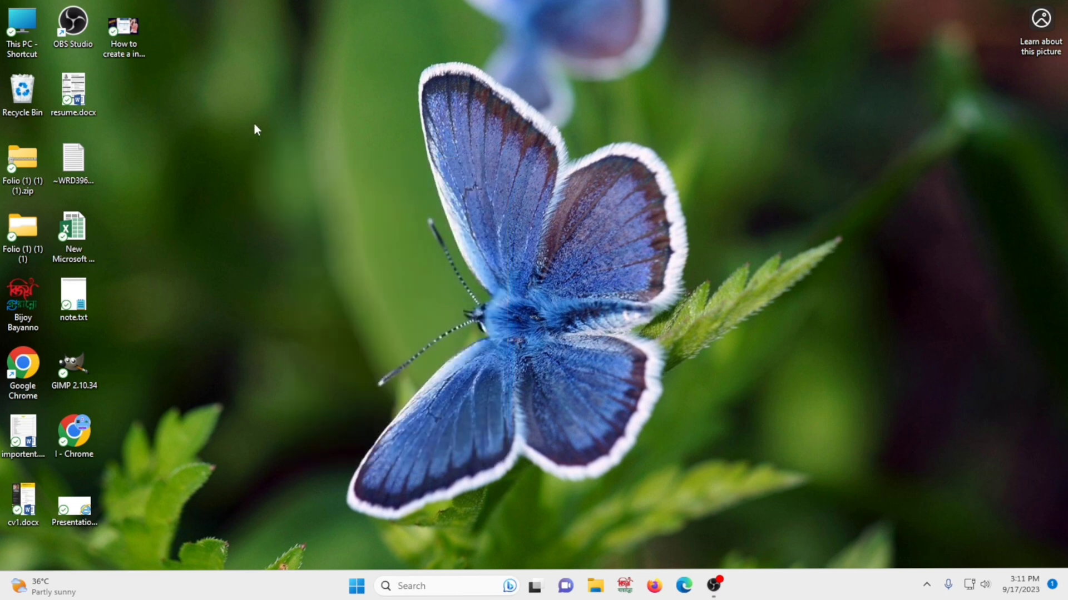
right_click(255, 125)
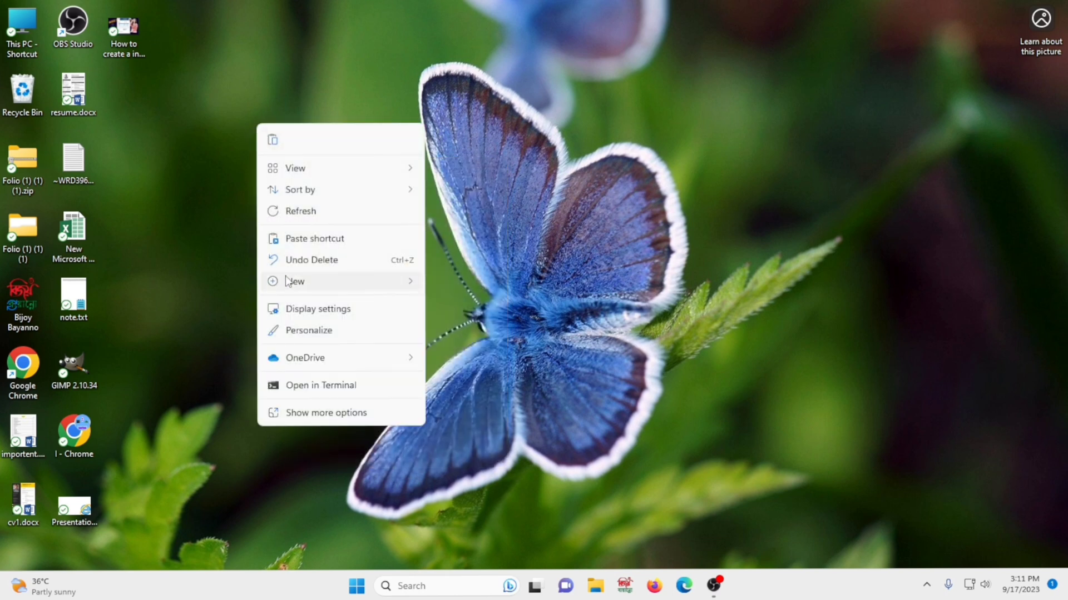
mouse_move(287, 281)
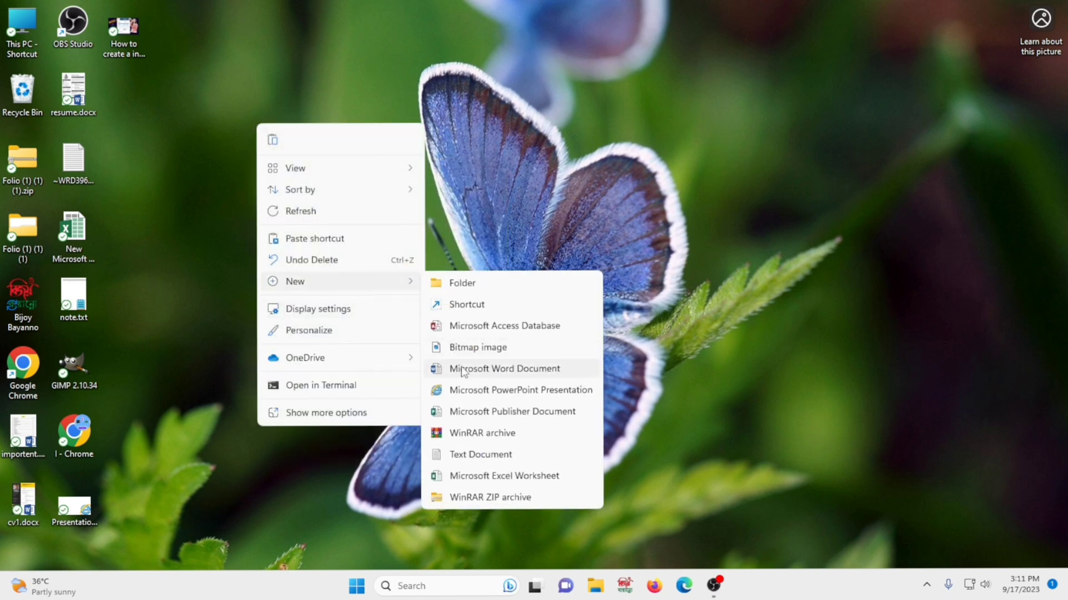
left_click(506, 370)
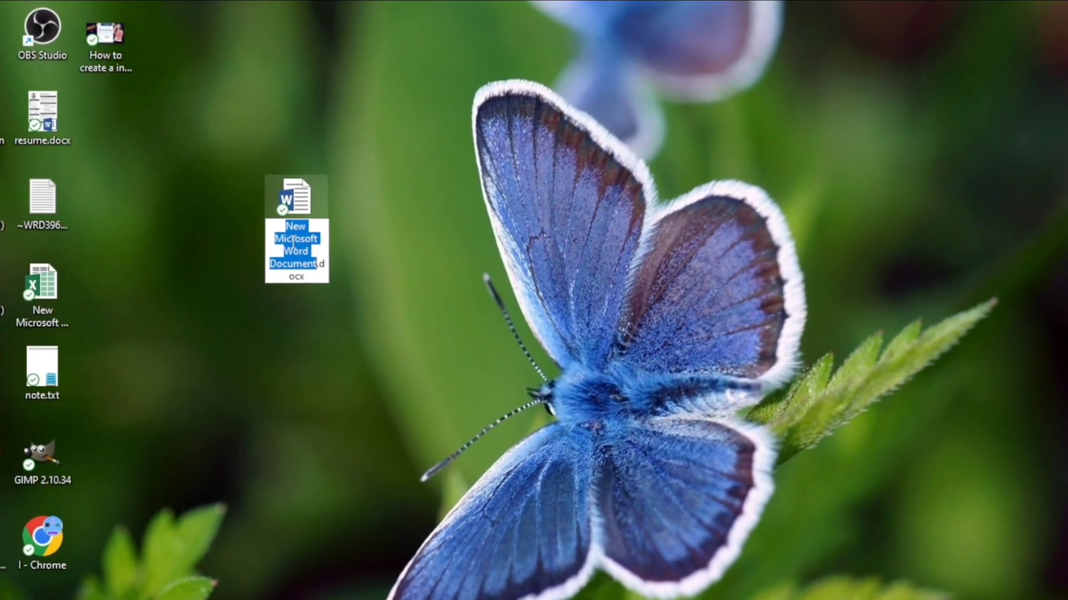
key("BackSpace")
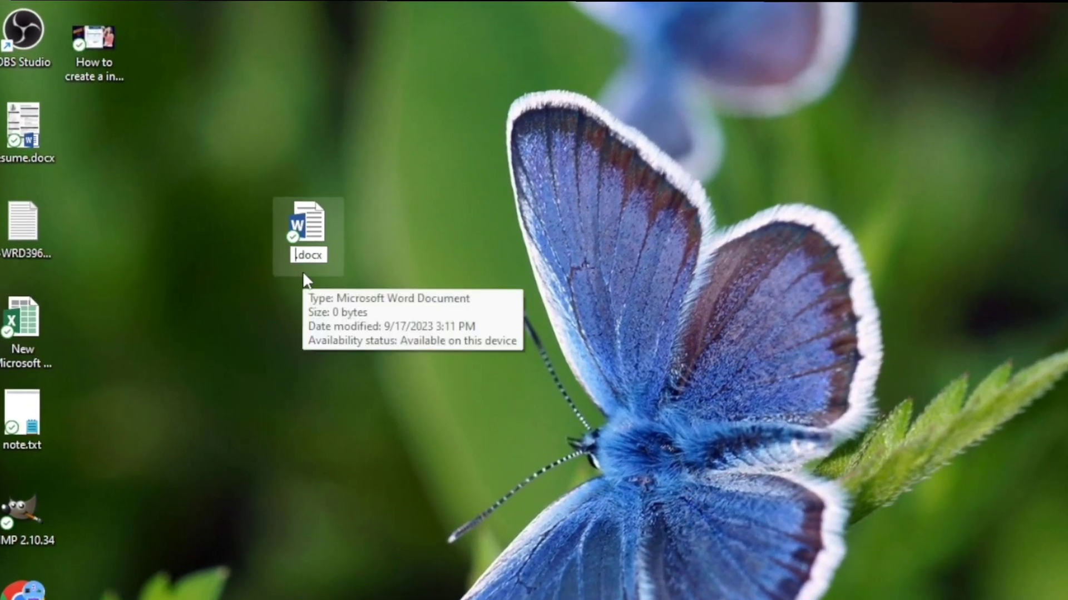
type("t")
type("utorial")
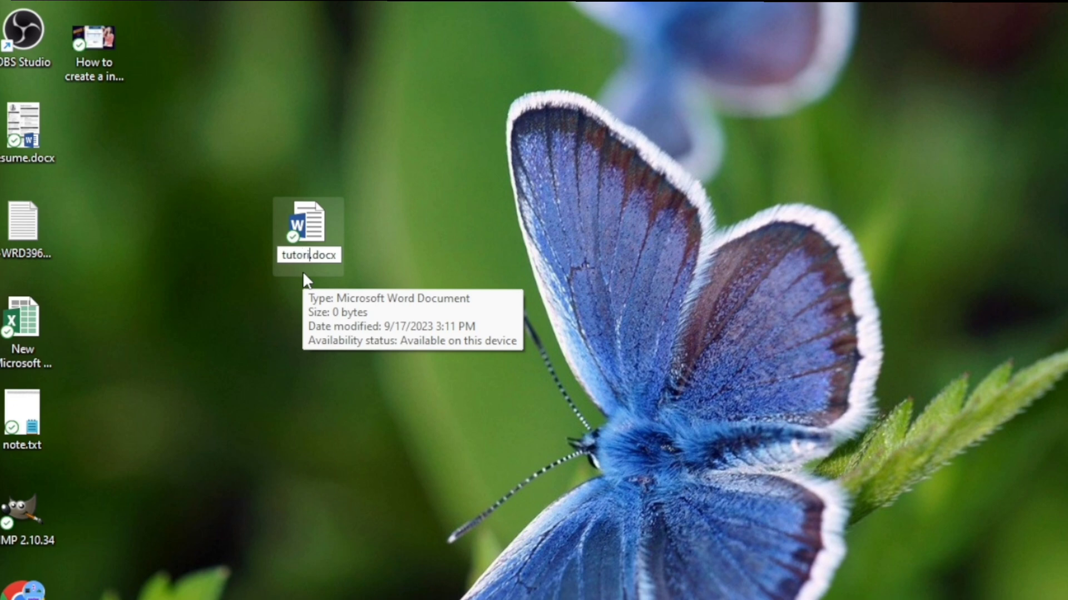
key("Return")
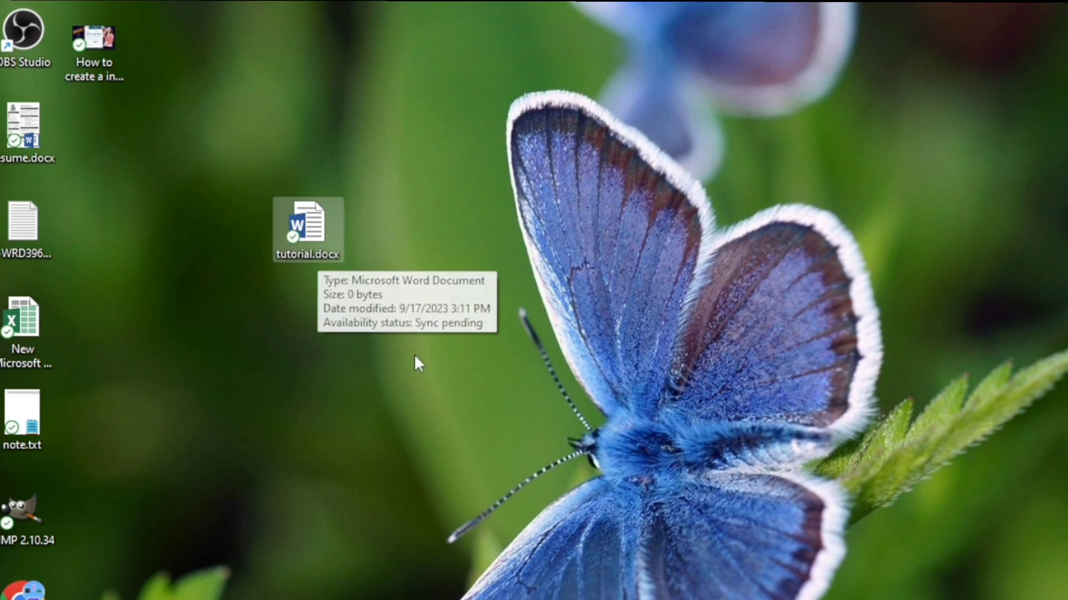
Rename tutorial.docx to tutorial 1.docx
left_click(296, 222)
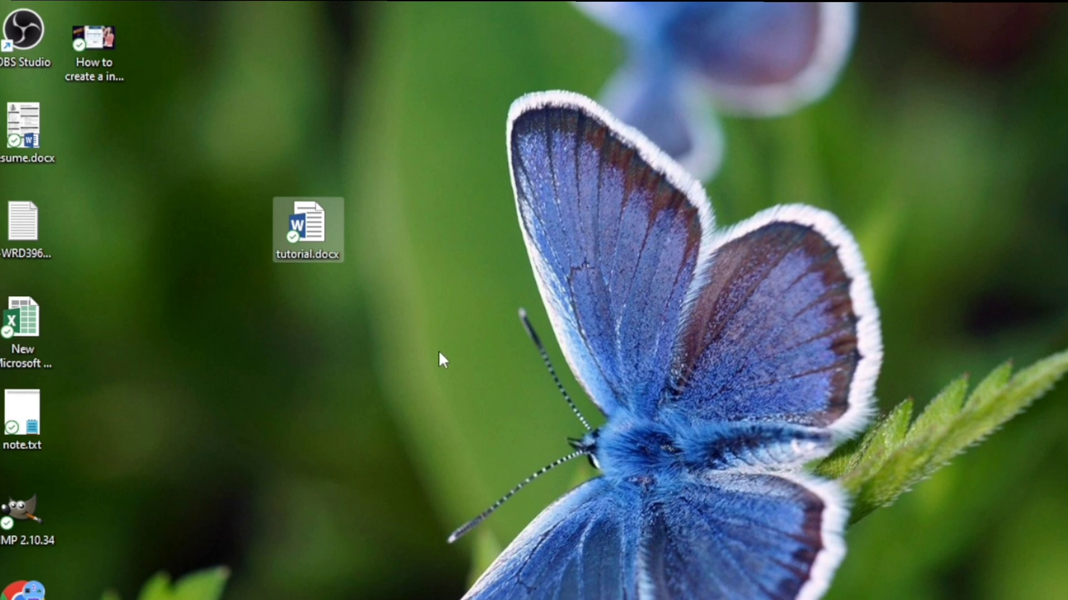
key("F2")
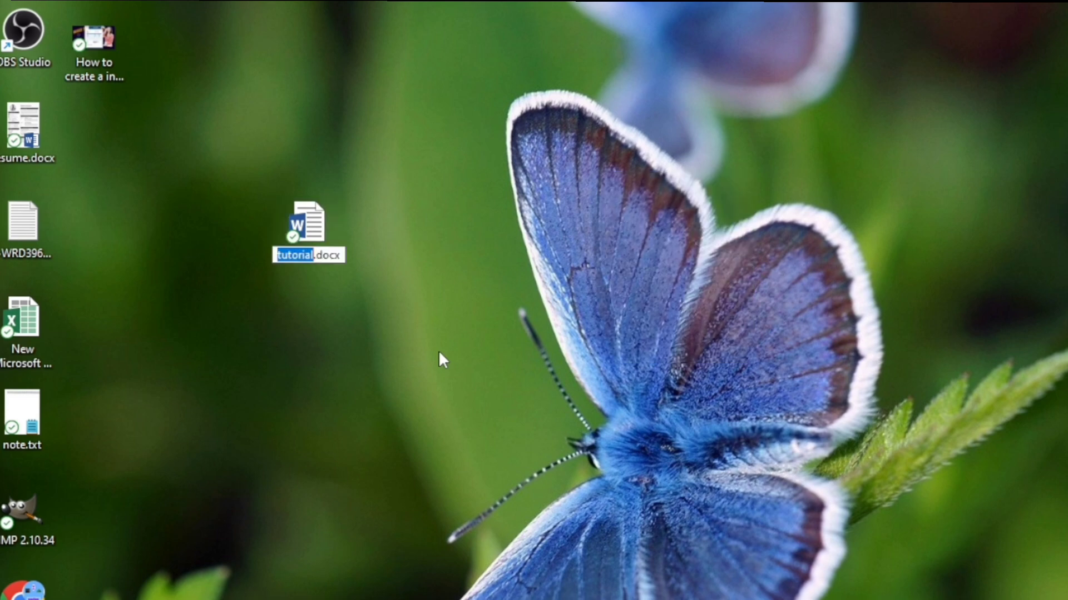
type("tut")
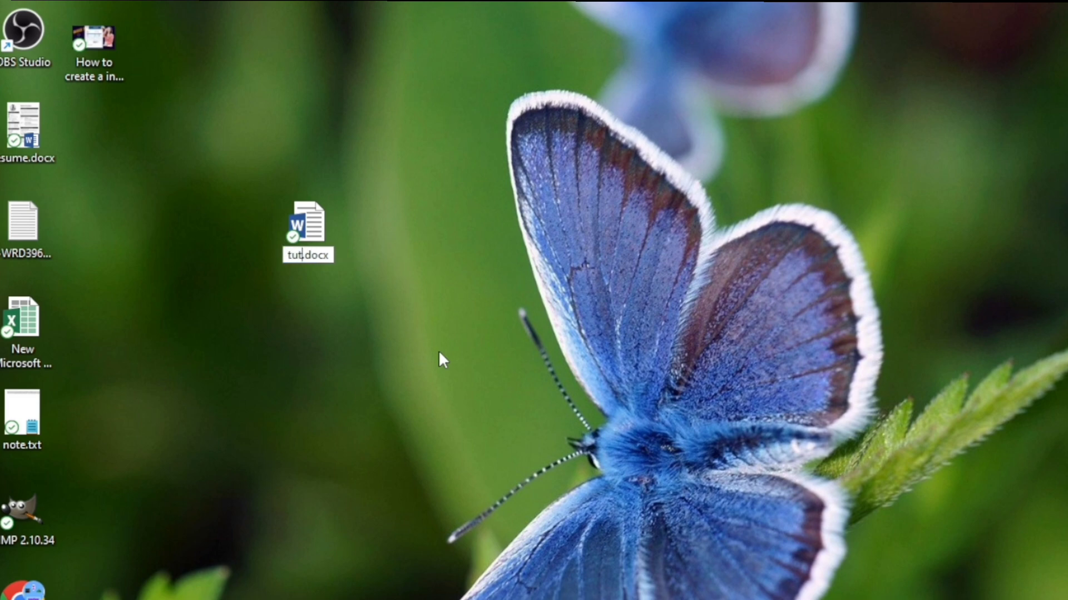
type("orial ")
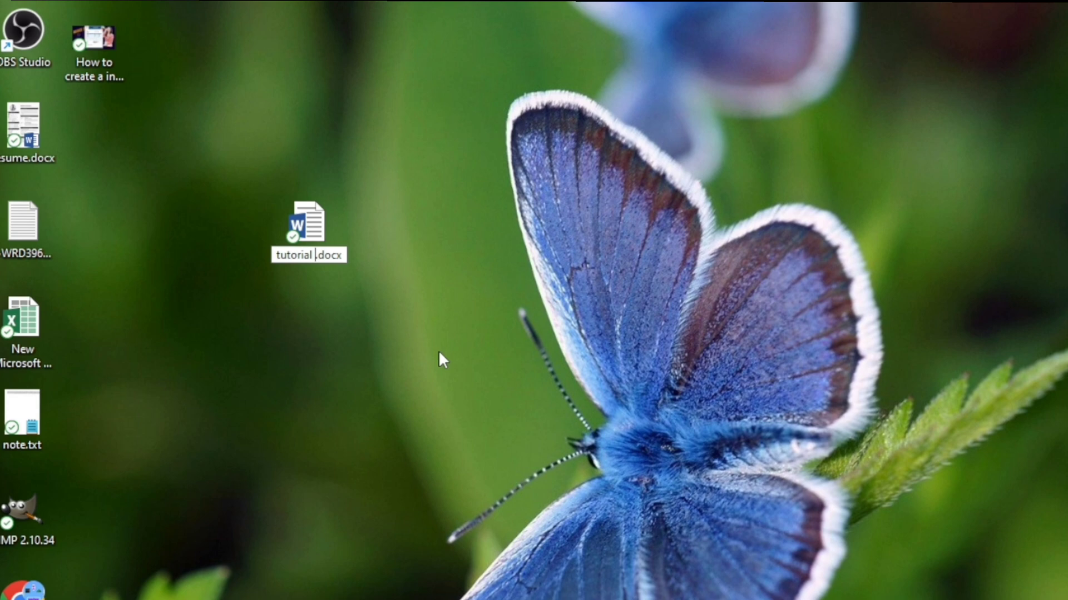
type("1")
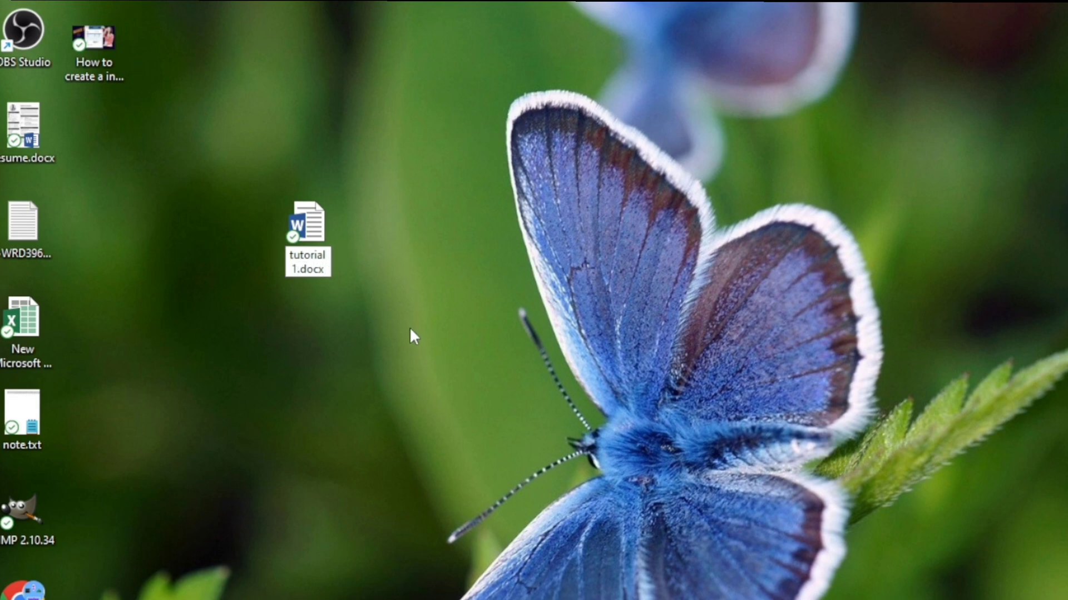
key("Return")
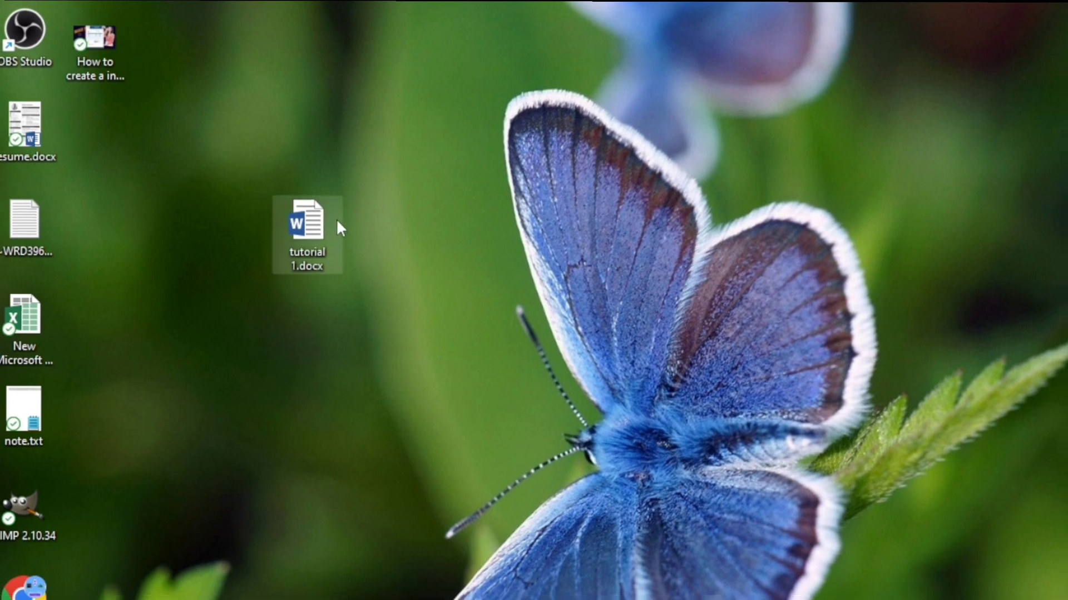
Open tutorial 1.docx, dismiss the activation notice, and zoom the page to 118%
double_click(312, 227)
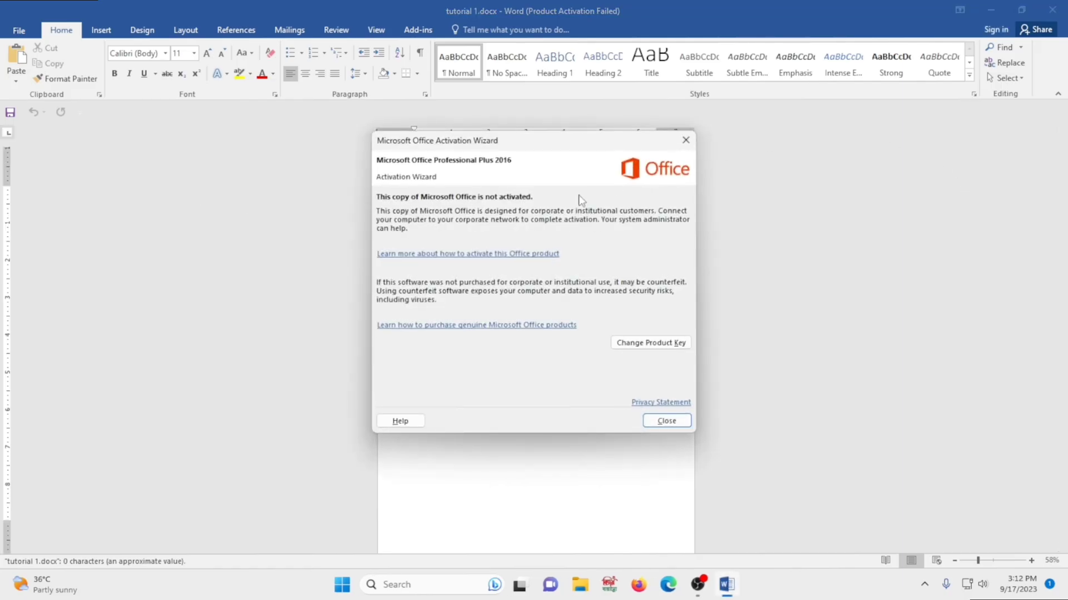
left_click(686, 141)
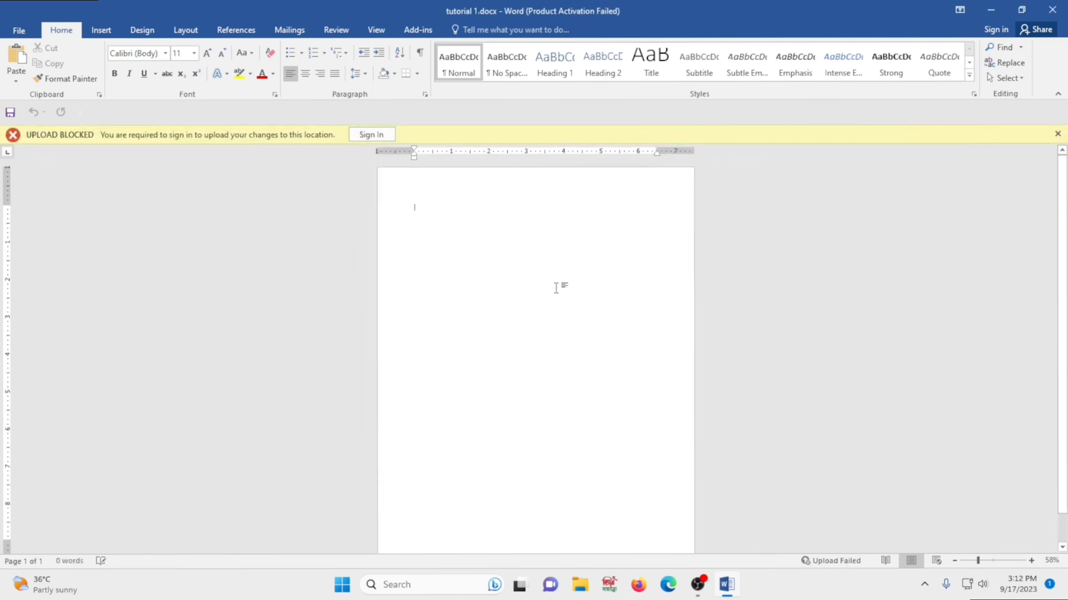
scroll(453, 300, "down", 1)
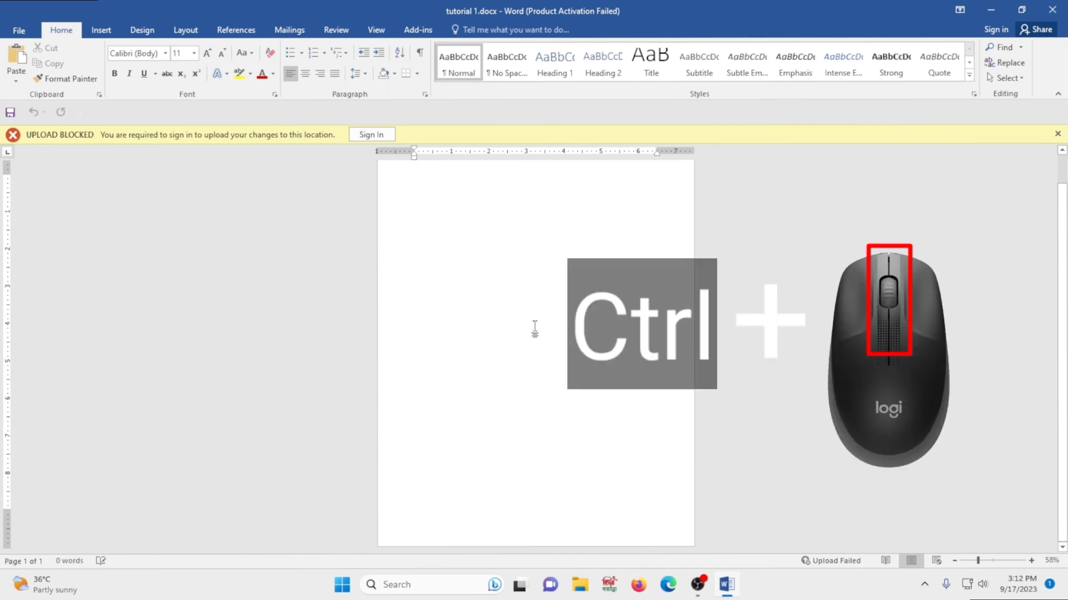
scroll(482, 326, "up", 3)
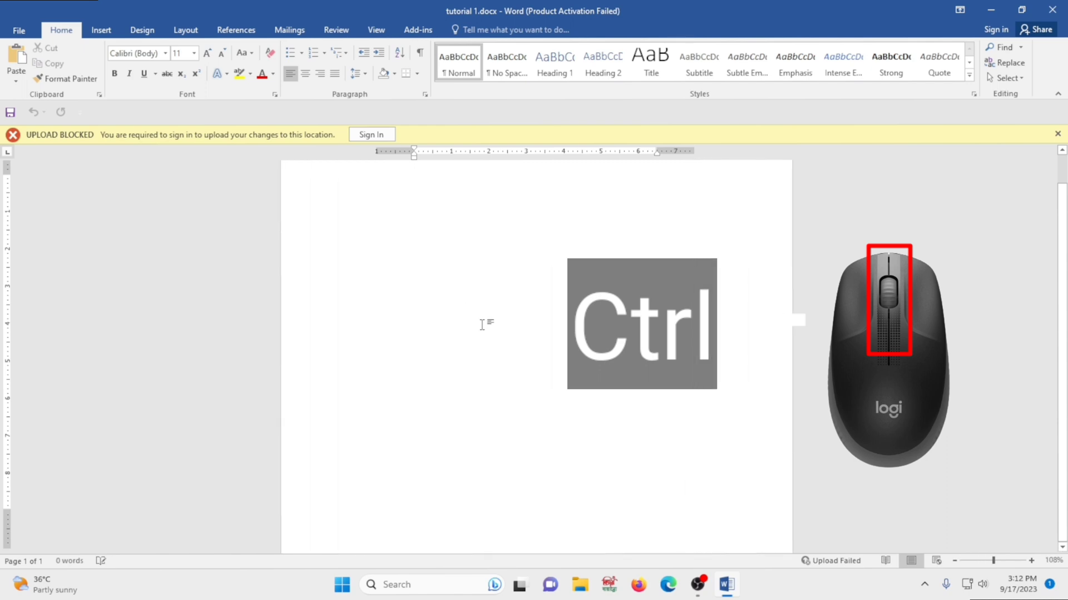
scroll(482, 328, "down", 2)
scroll(482, 331, "up", 2)
scroll(482, 334, "down", 2)
scroll(482, 334, "up", 5)
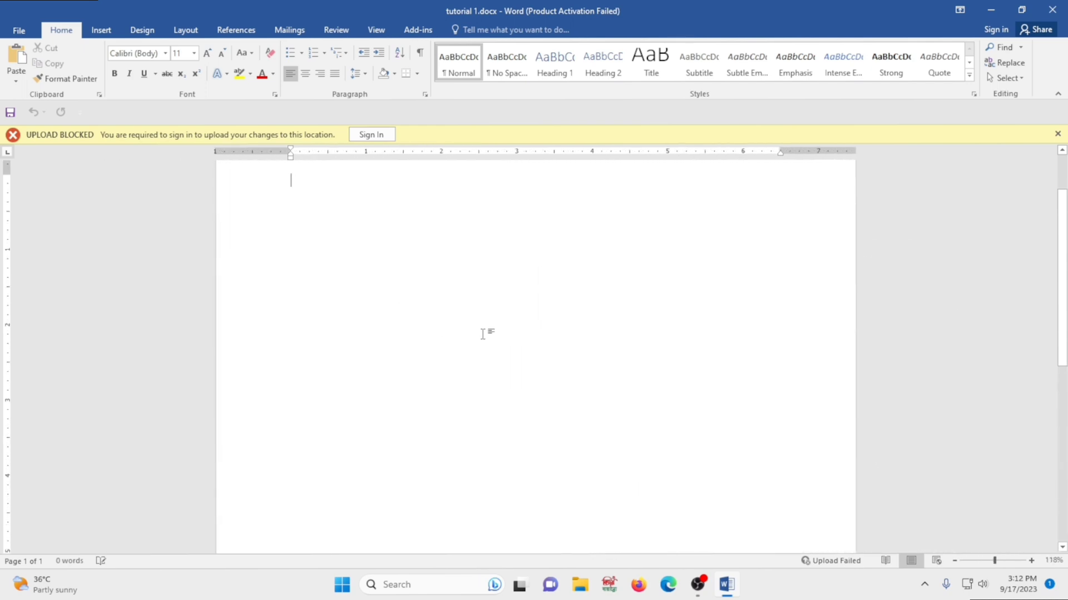
scroll(487, 312, "down", 8)
scroll(488, 312, "down", 2)
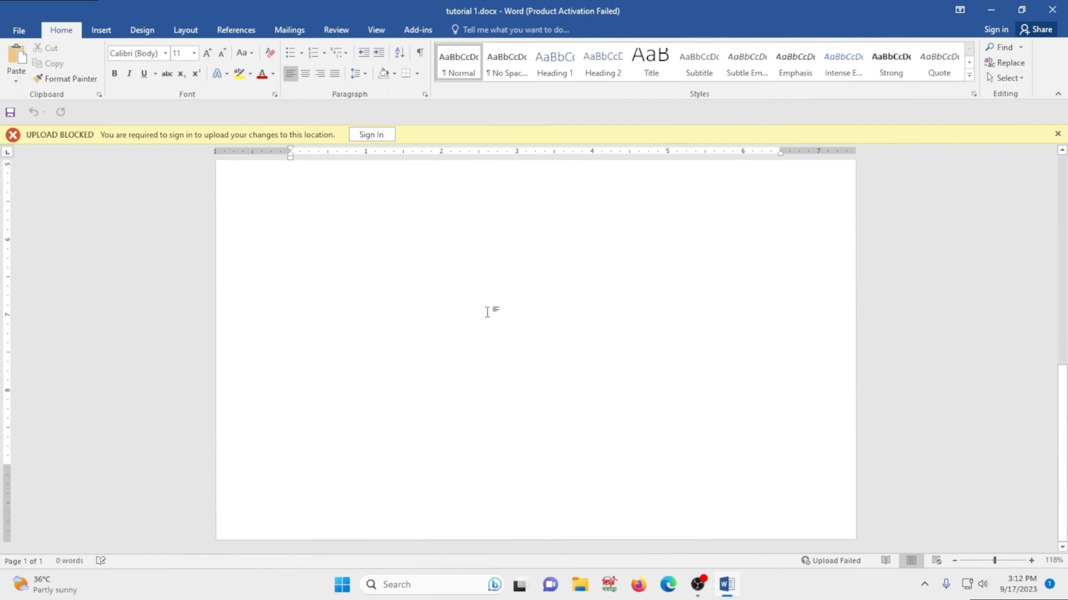
scroll(462, 324, "up", 12)
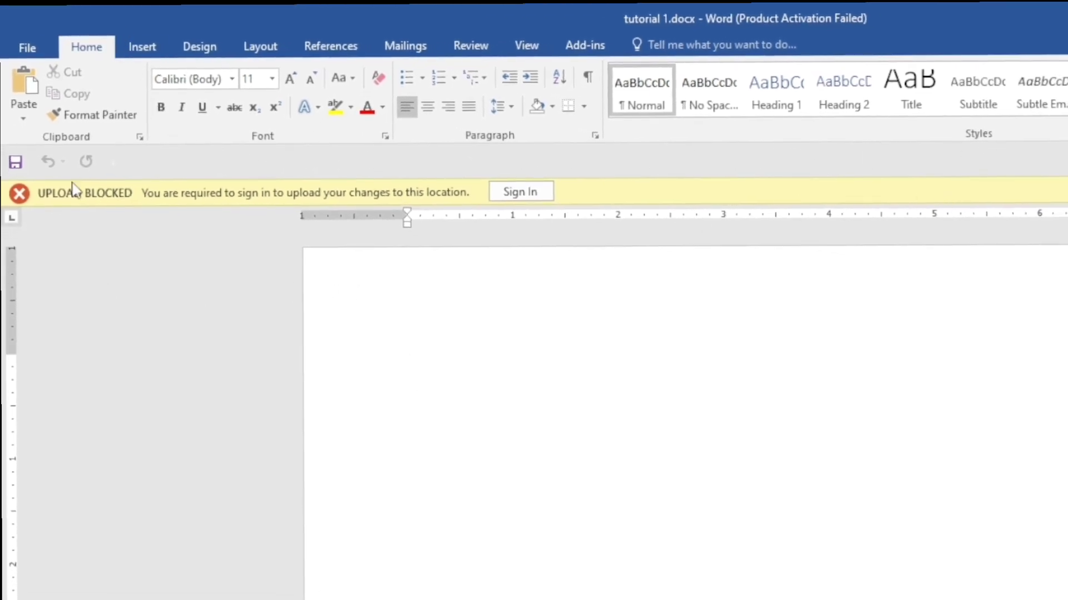
Encrypt tutorial 1 with a password via Info > Protect Document, entering and confirming the password
left_click(27, 47)
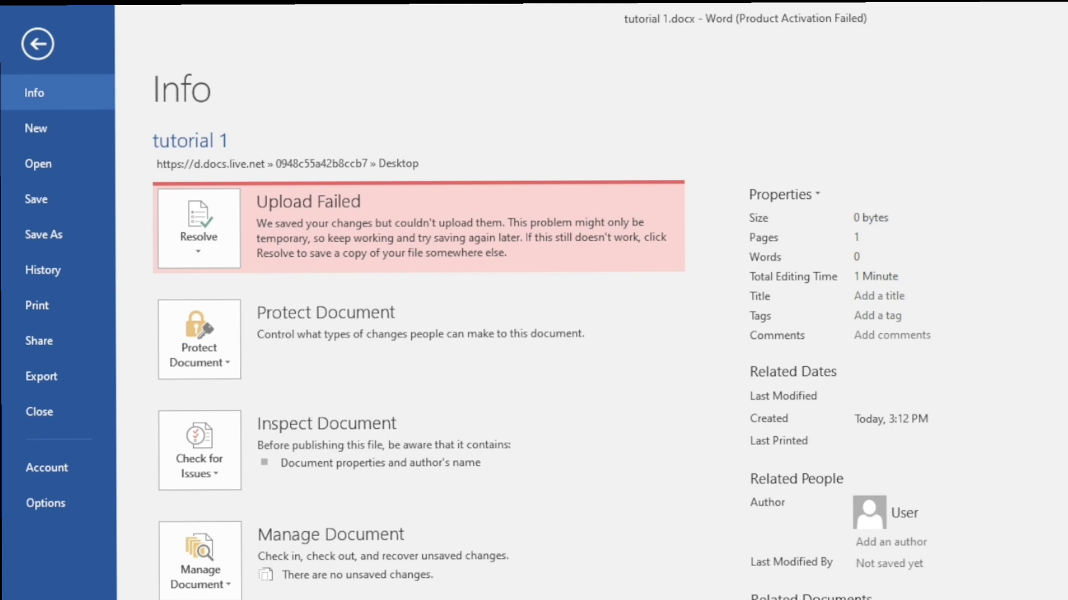
left_click(228, 365)
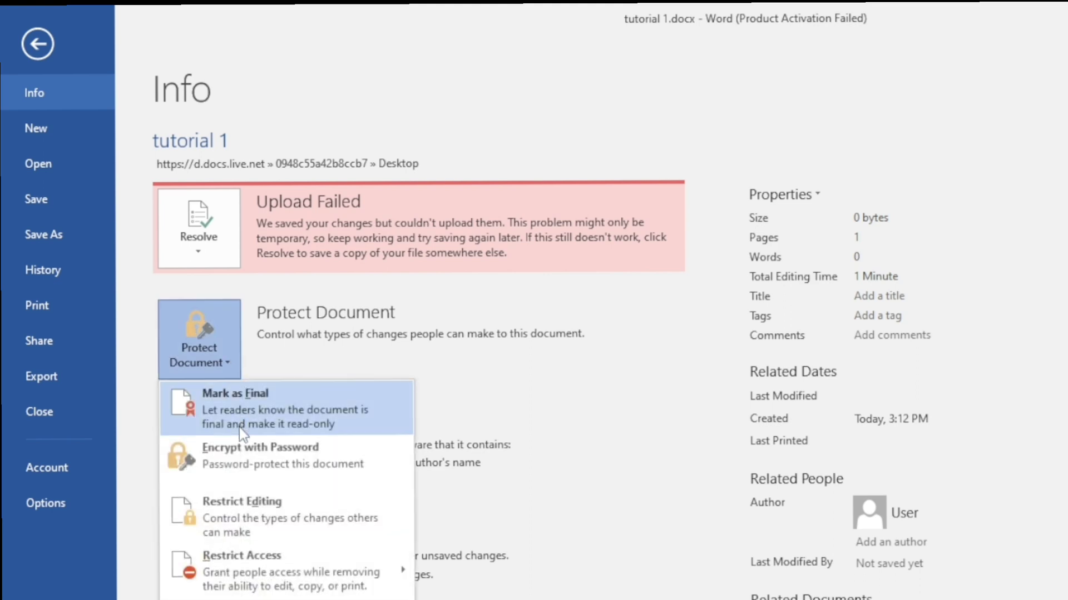
left_click(252, 465)
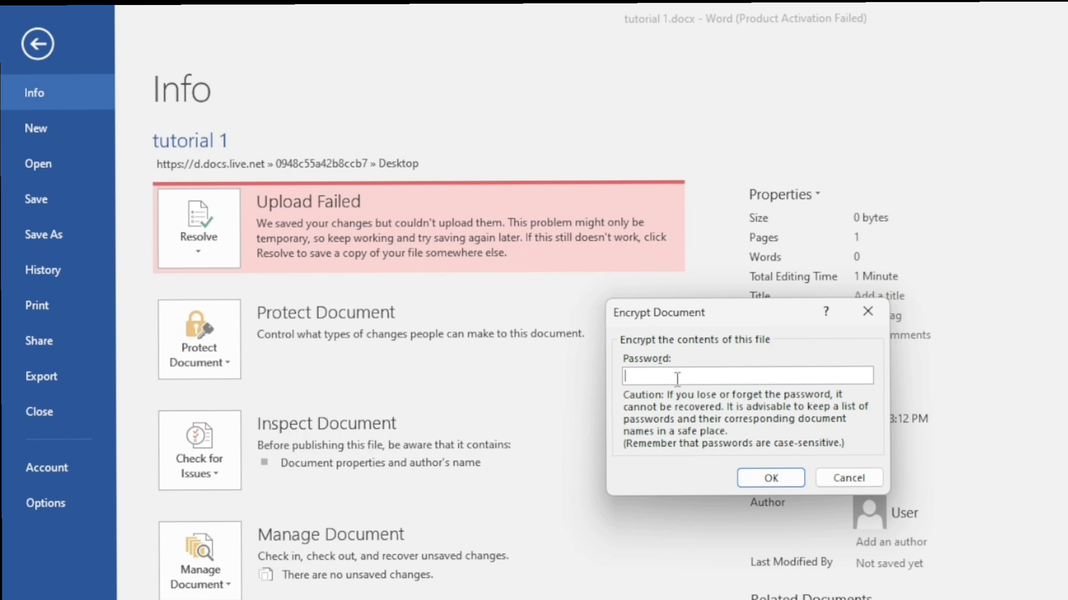
type("123")
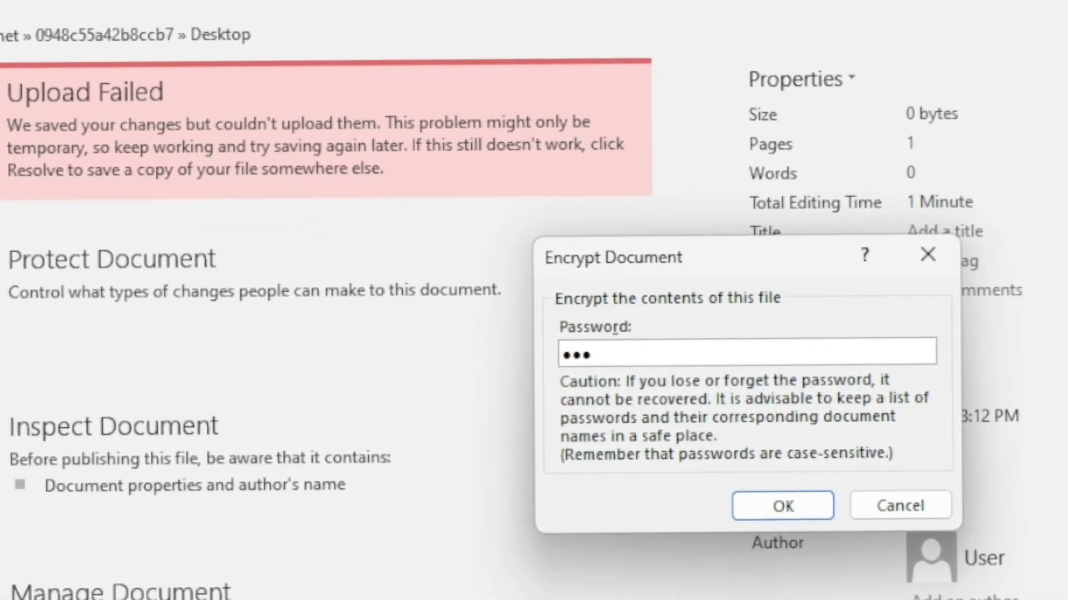
left_click(803, 502)
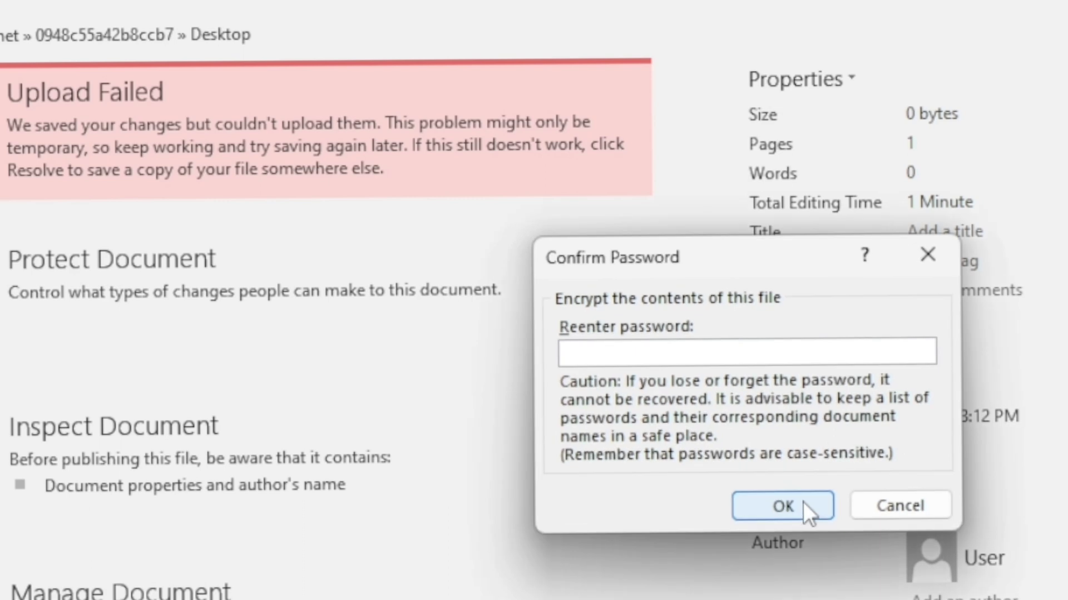
type("123")
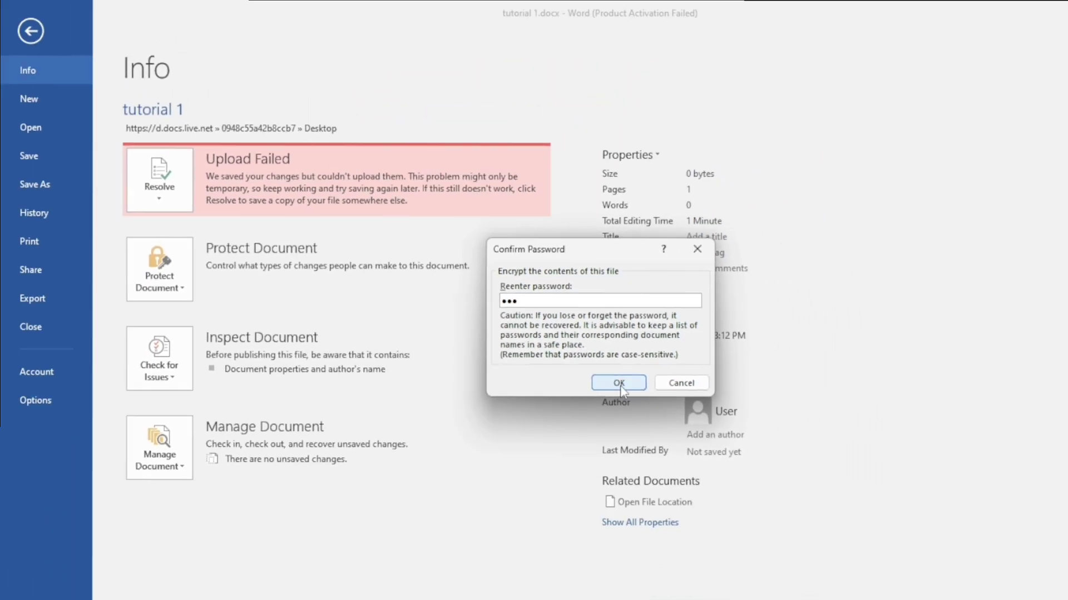
left_click(677, 427)
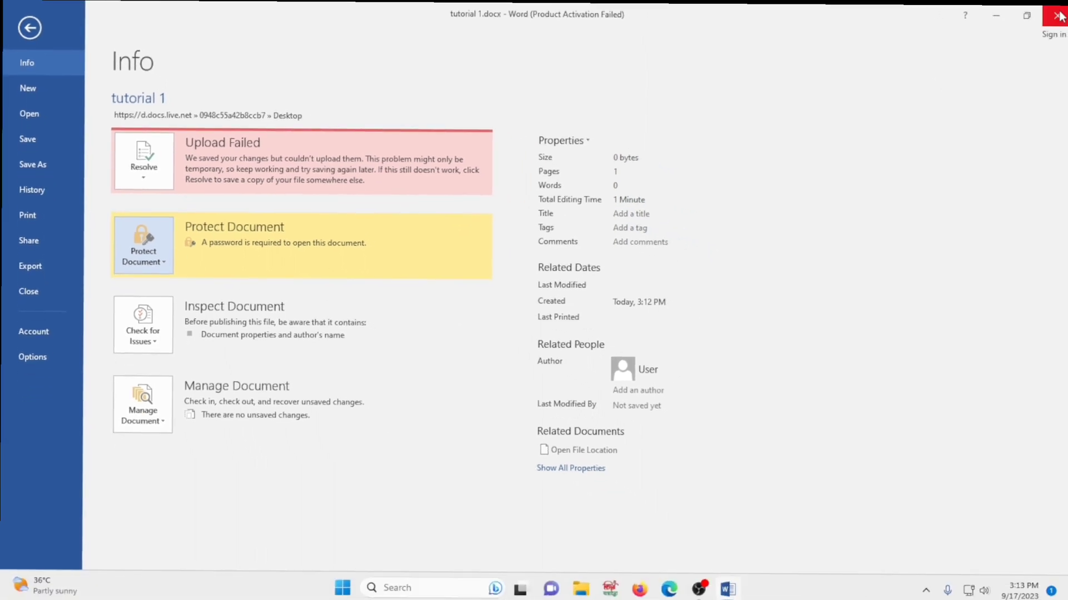
Save and close tutorial 1.docx, refresh the desktop twice, and reopen the file
left_click(1058, 16)
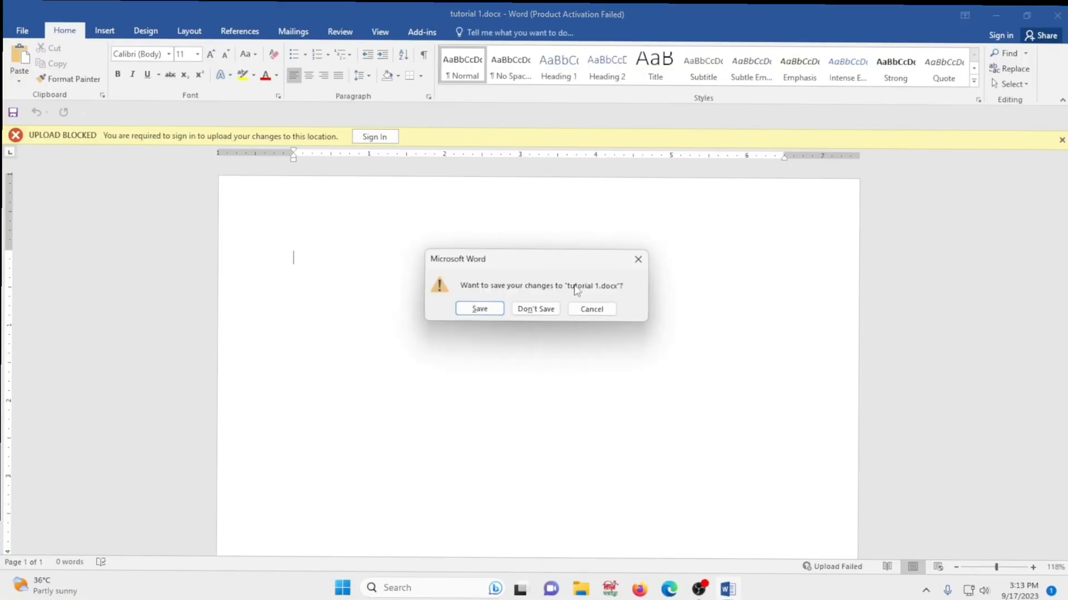
left_click(479, 309)
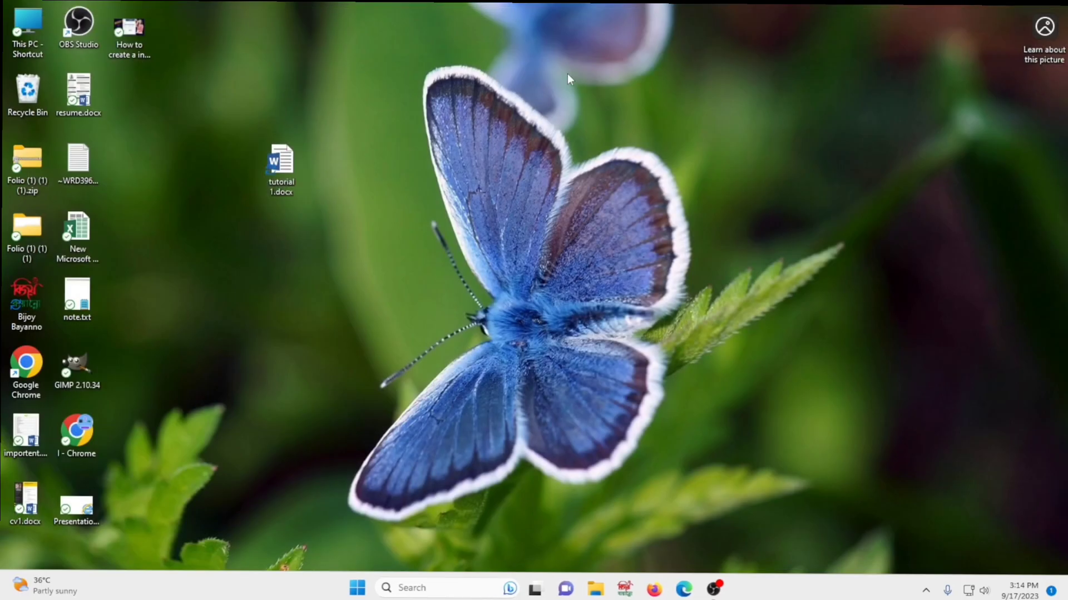
right_click(568, 74)
left_click(601, 161)
right_click(539, 119)
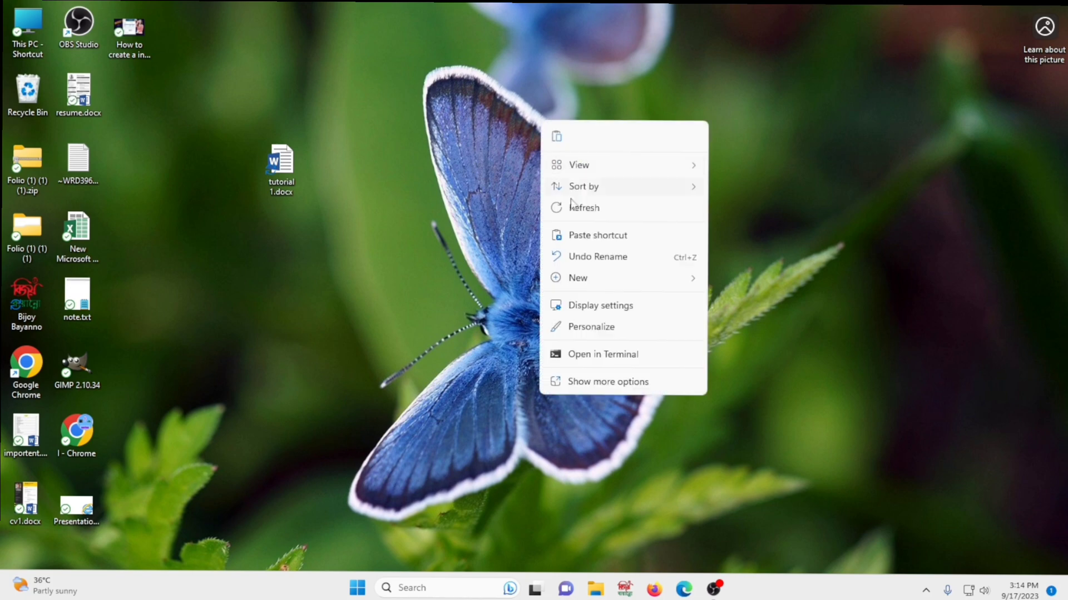
left_click(574, 205)
double_click(289, 163)
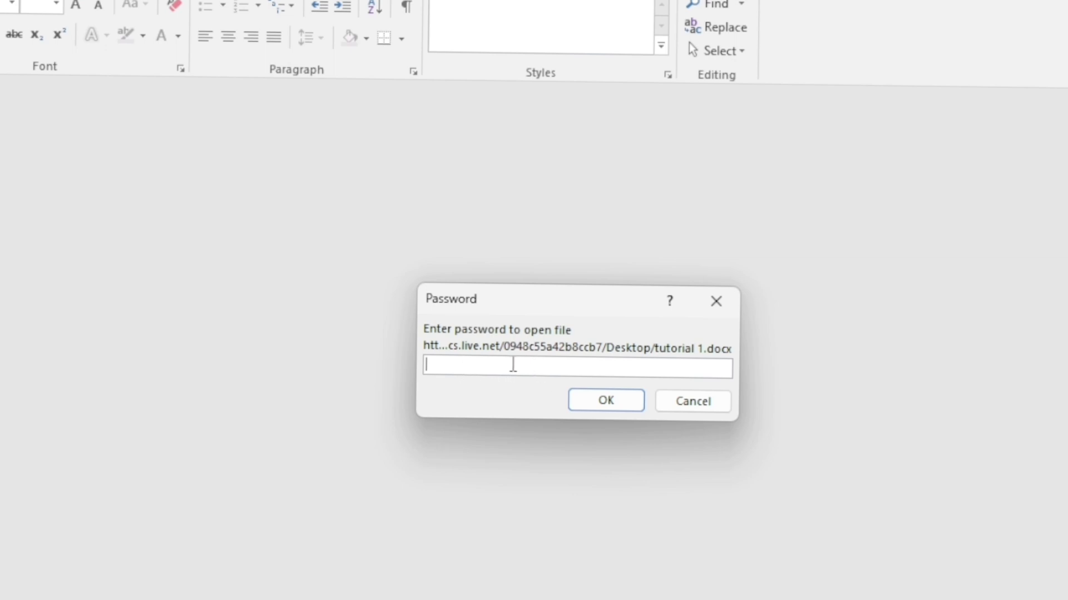
Enter the document password, dismiss the activation notice, and go to the File Info page
type("123")
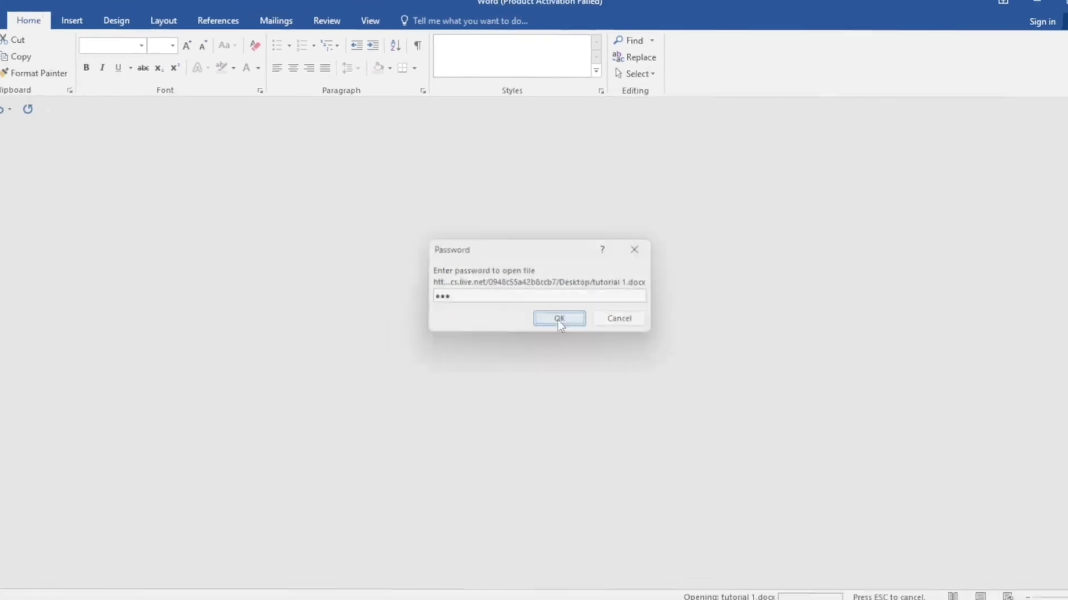
left_click(605, 400)
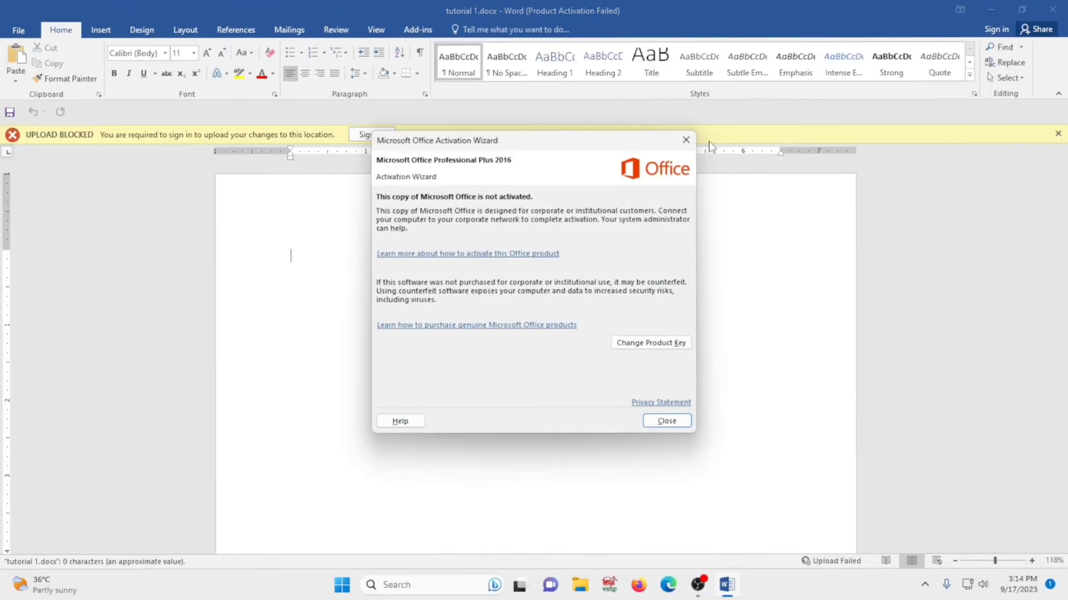
left_click(686, 140)
scroll(307, 311, "up", 5)
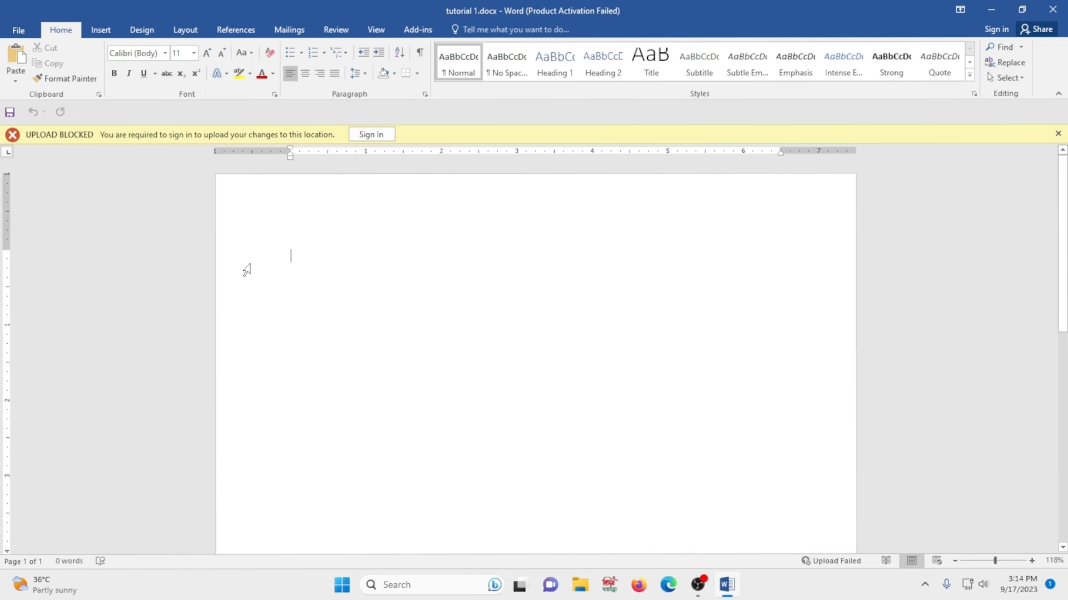
left_click(28, 31)
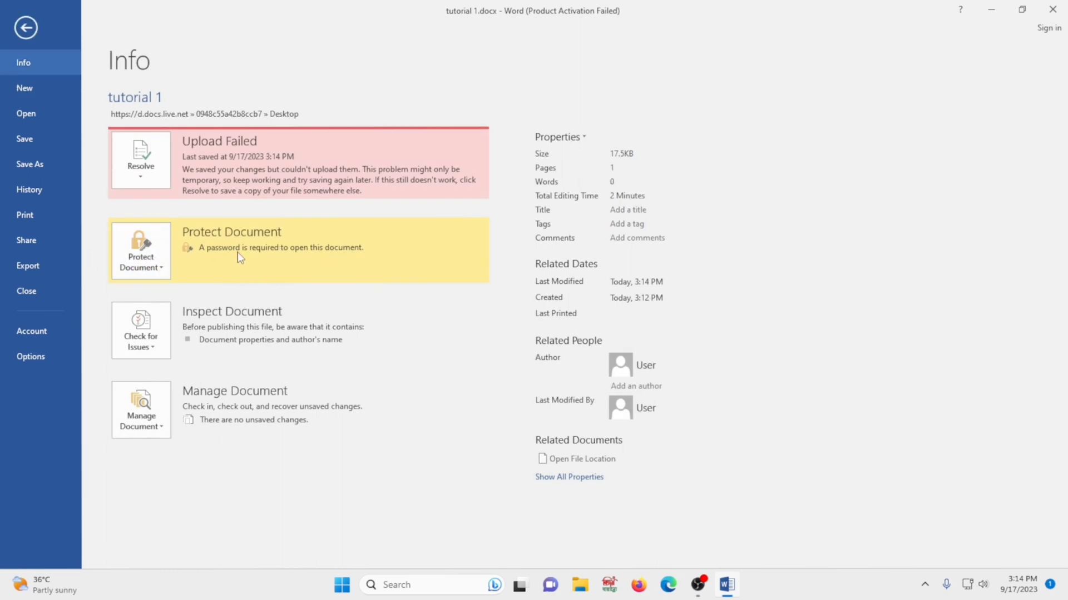
Clear the password in Encrypt with Password so tutorial 1 opens without one
left_click(165, 267)
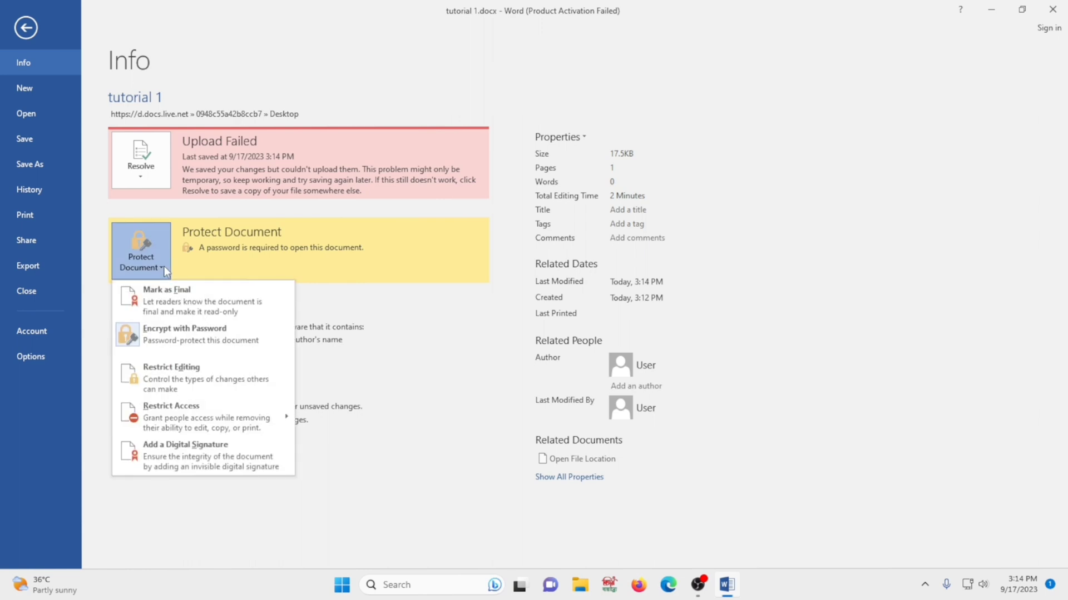
left_click(168, 338)
type("123")
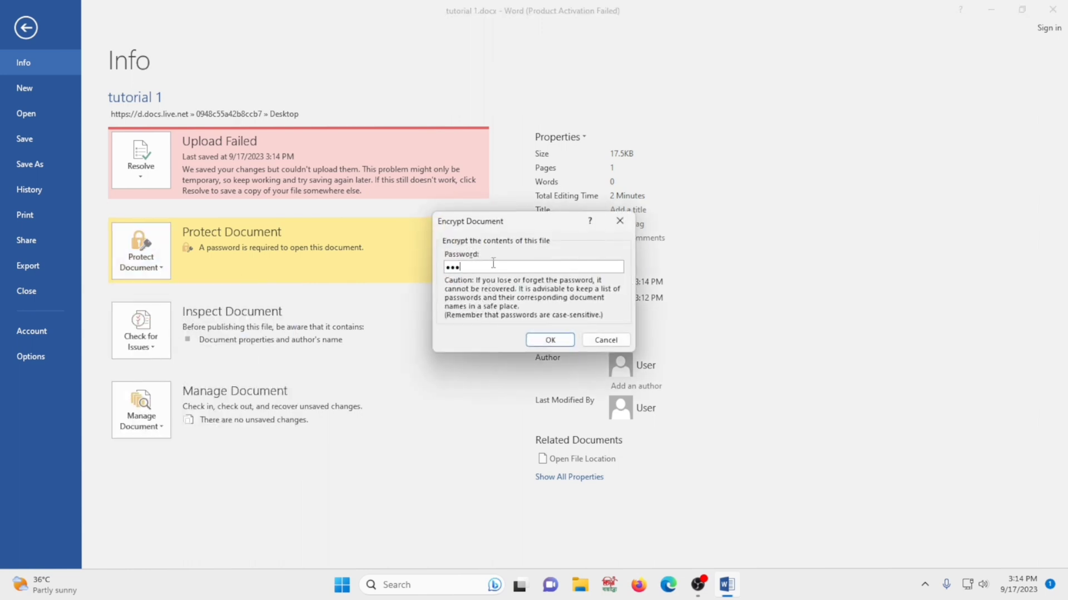
left_click_drag(493, 264, 434, 272)
left_click(546, 344)
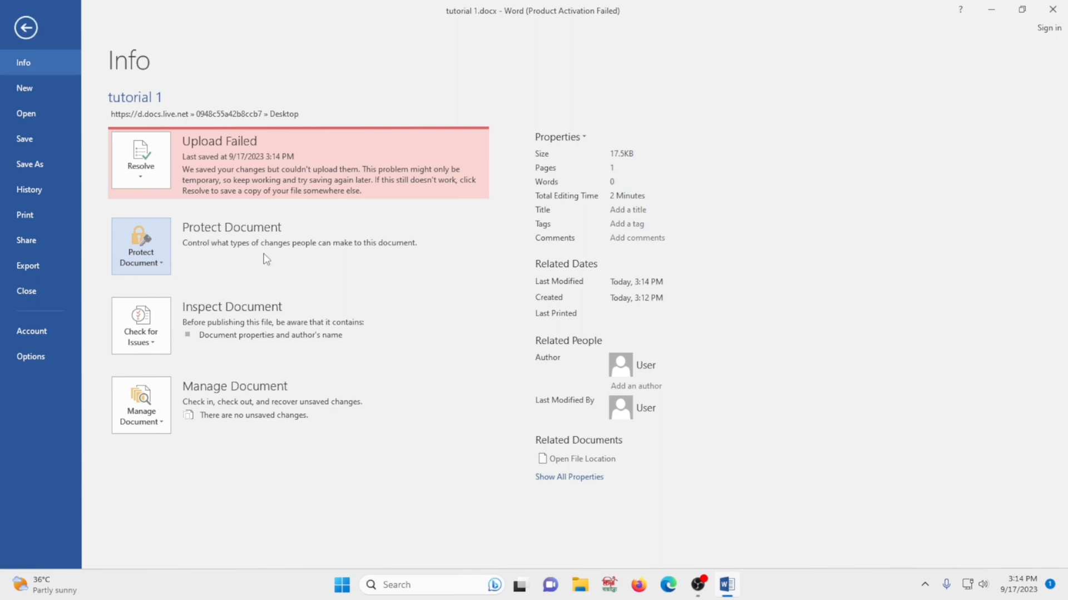
left_click(31, 87)
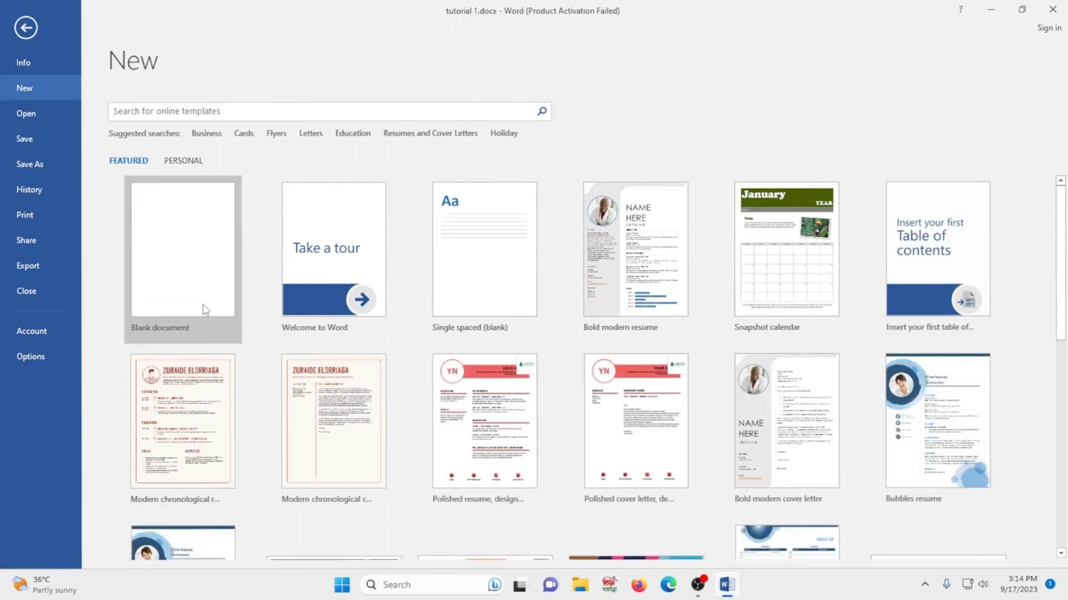
scroll(857, 407, "down", 5)
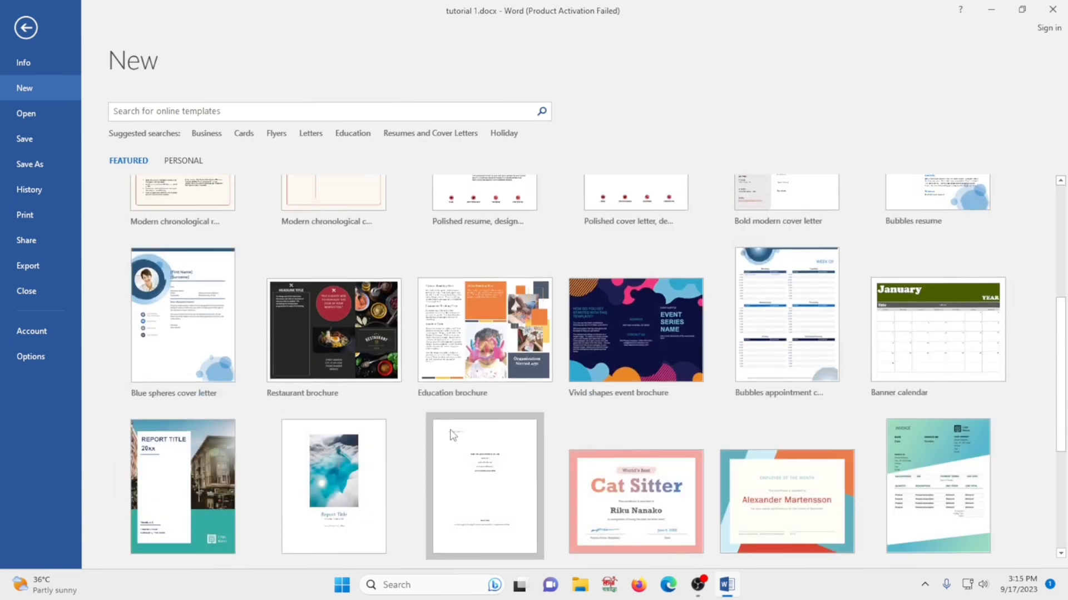
scroll(467, 442, "down", 5)
scroll(411, 359, "up", 5)
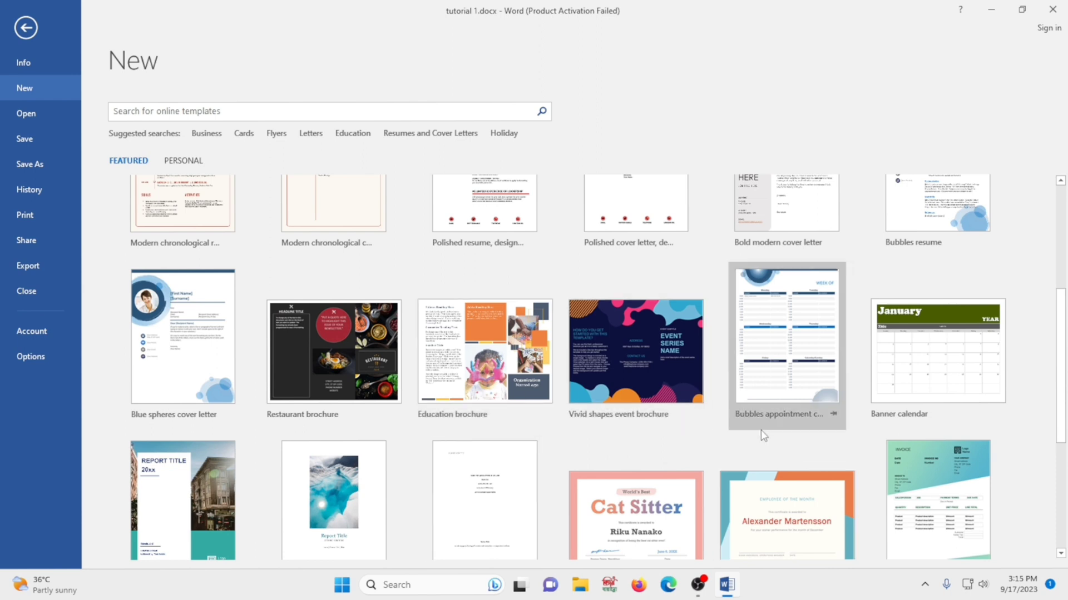
scroll(781, 423, "down", 5)
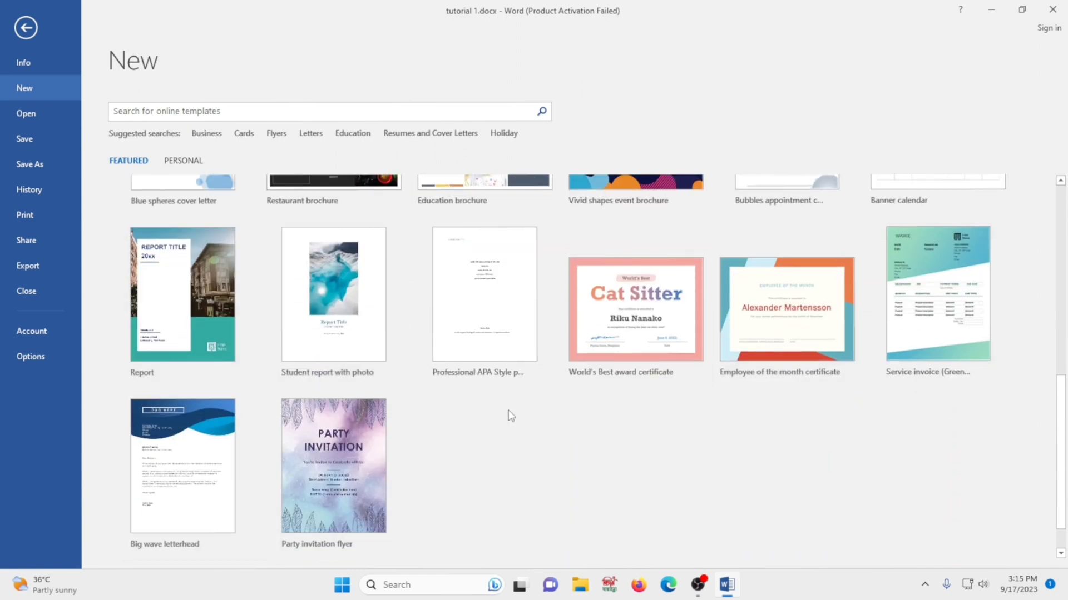
scroll(367, 311, "up", 8)
scroll(373, 297, "up", 3)
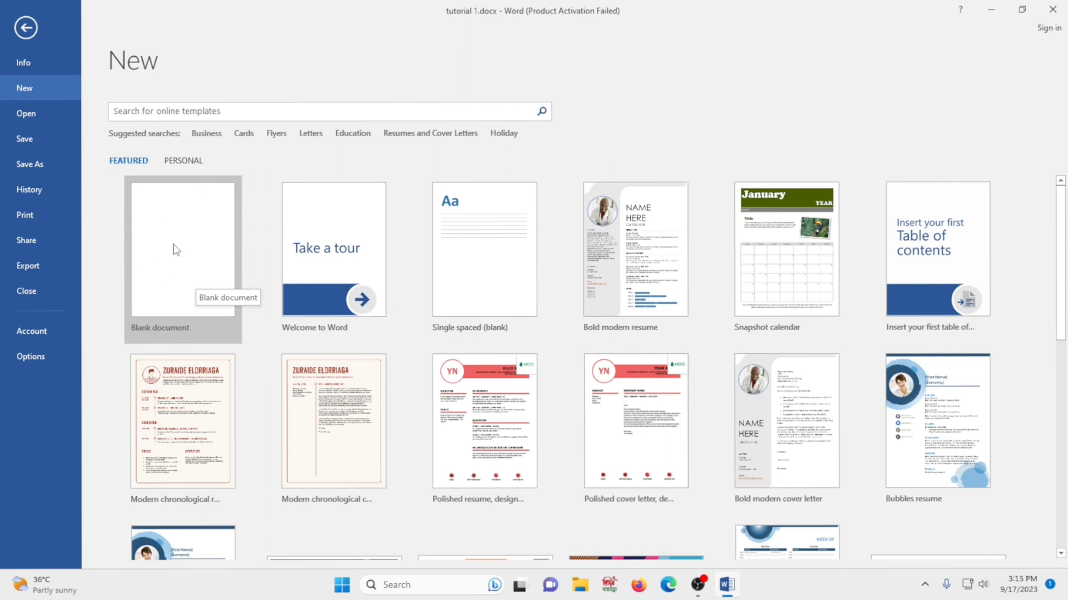
Browse the Recent documents list under Open, then return to the blank tutorial 1.docx page
left_click(42, 111)
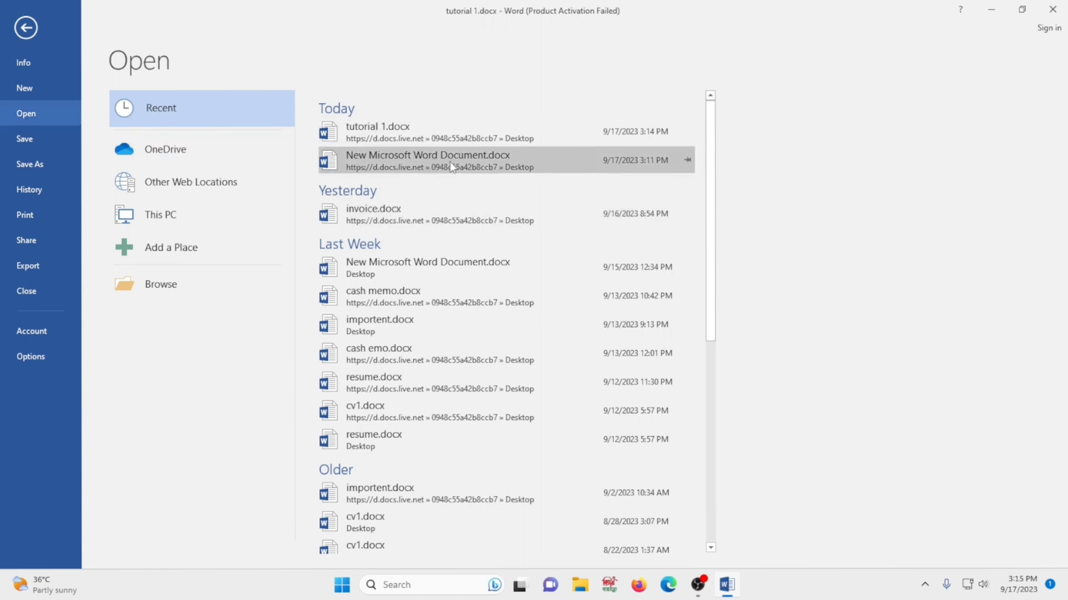
scroll(556, 333, "down", 5)
scroll(575, 382, "down", 2)
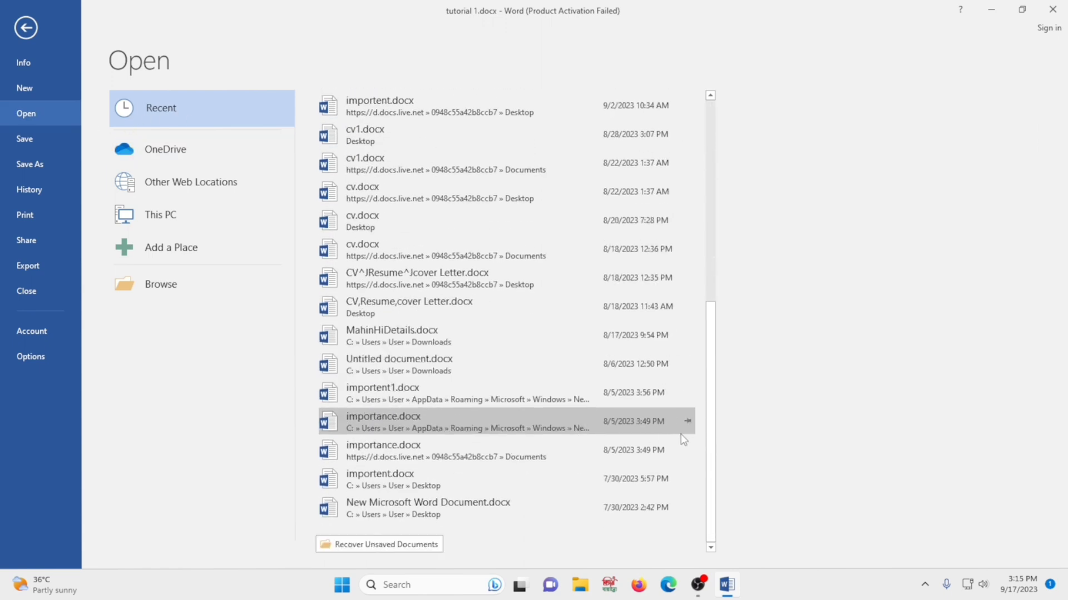
left_click_drag(713, 481, 289, 320)
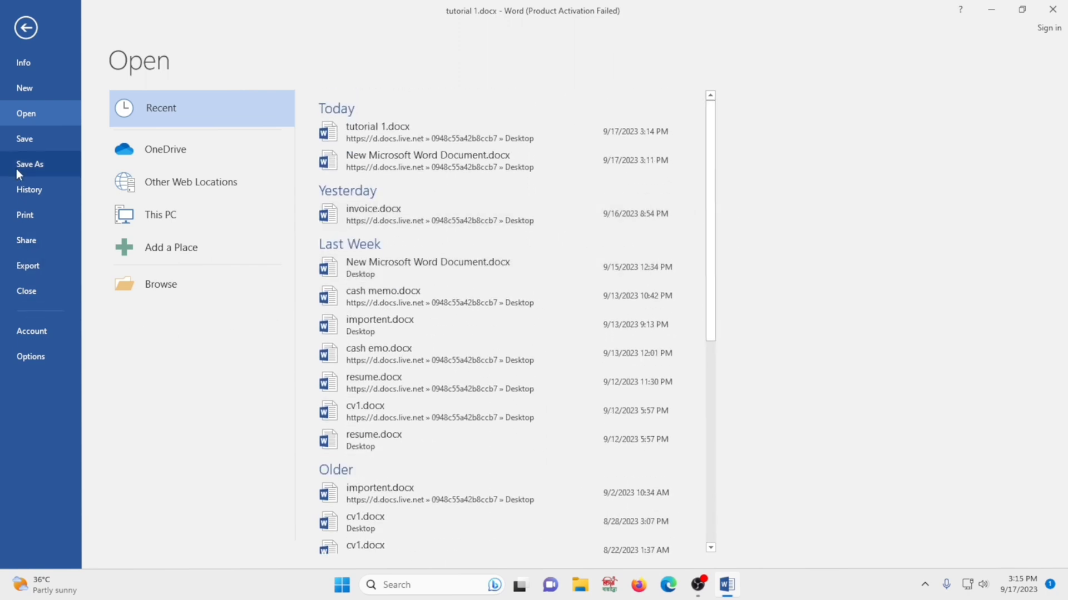
left_click(30, 139)
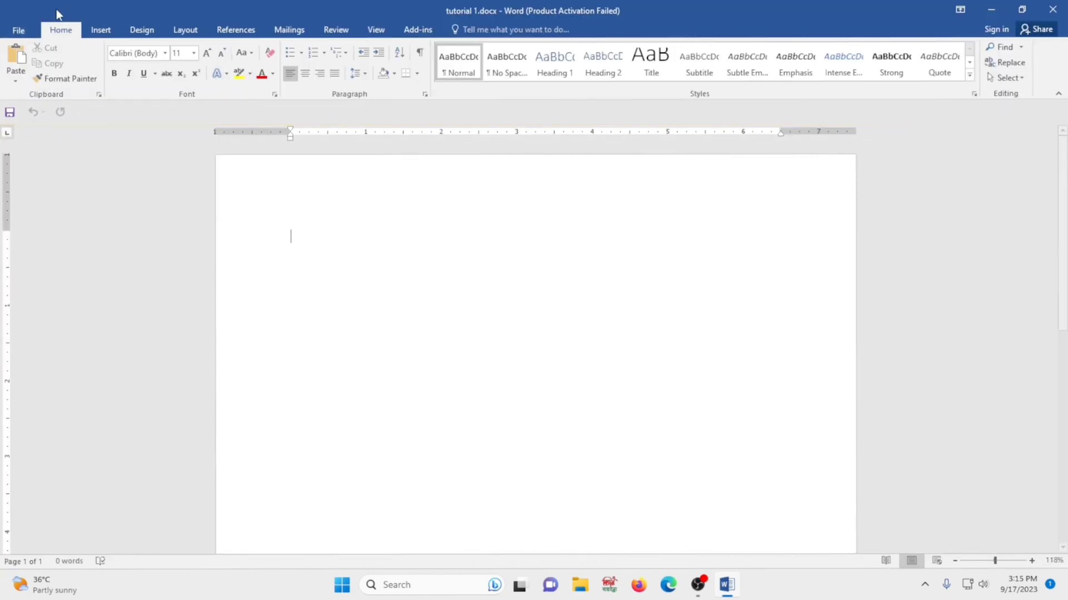
Type the placeholder line 'gdfgbdfghdfcbv' at the top of the blank page
left_click(20, 30)
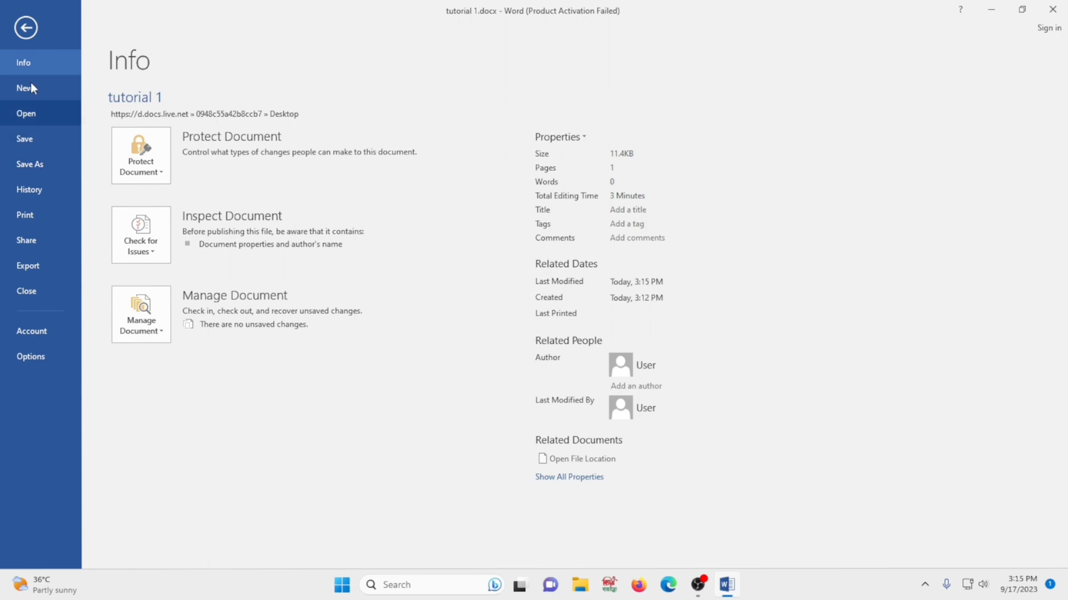
left_click(44, 47)
type("gdfgbdfghdfcbv")
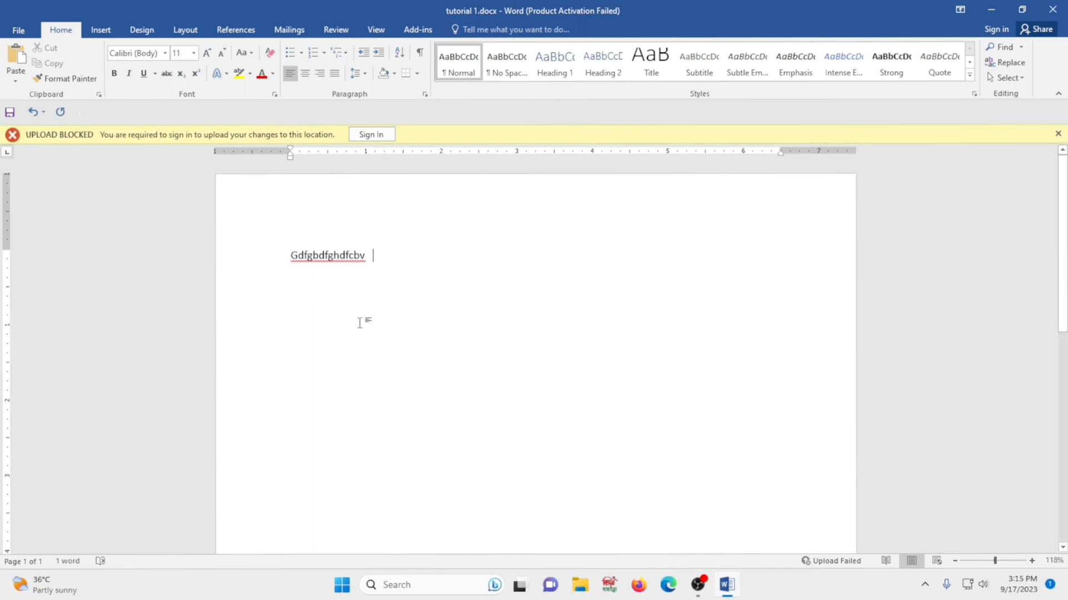
Save tutorial 1.docx, select and deselect the text line twice, then show its Info page
left_click(16, 30)
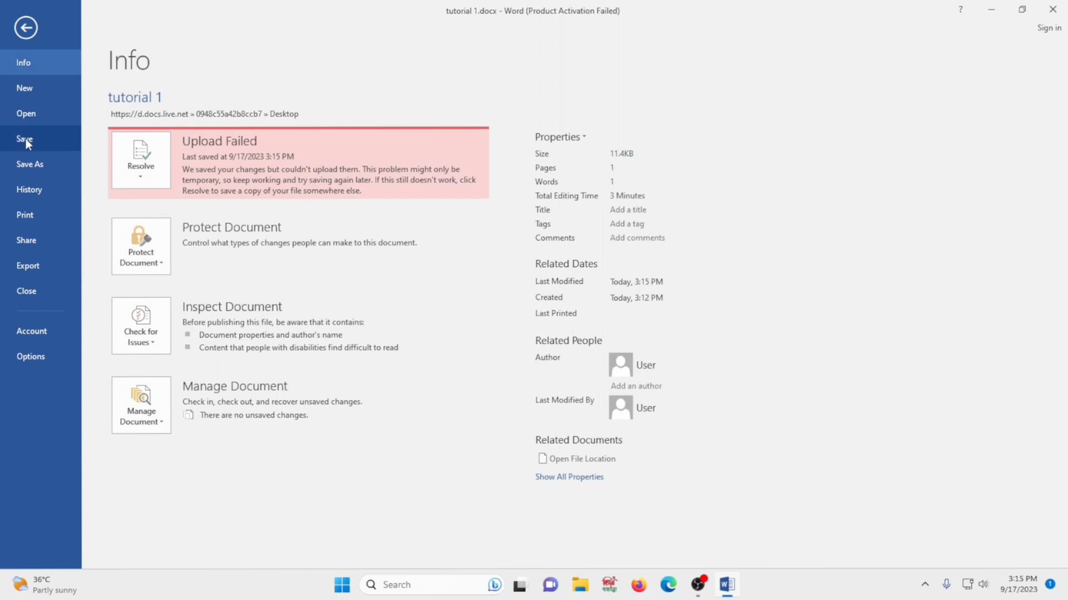
left_click(26, 139)
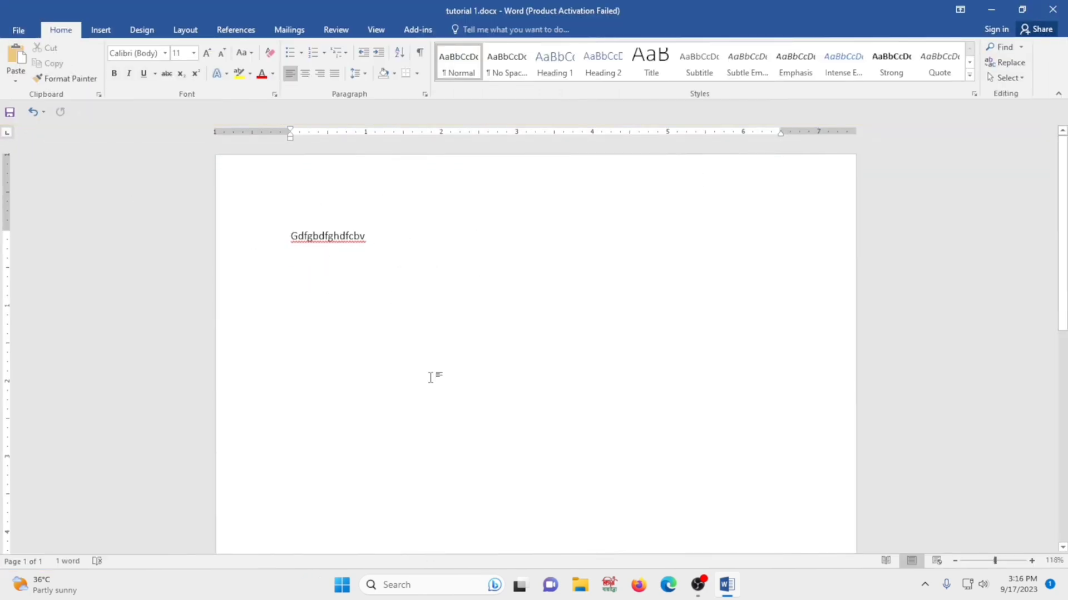
left_click(267, 236)
left_click(400, 298)
left_click(239, 214)
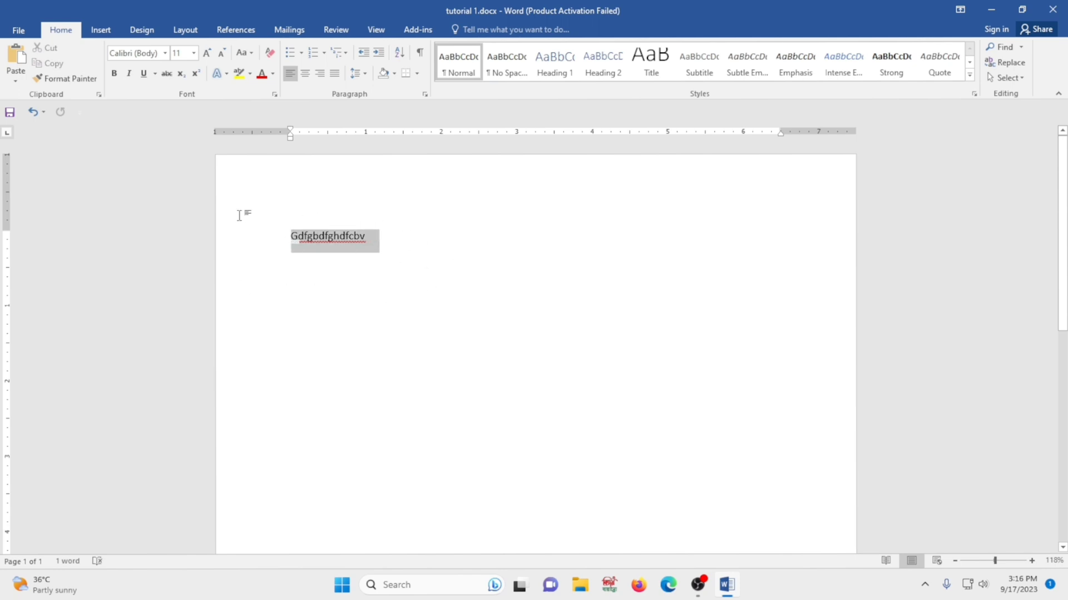
left_click(182, 257)
left_click(19, 29)
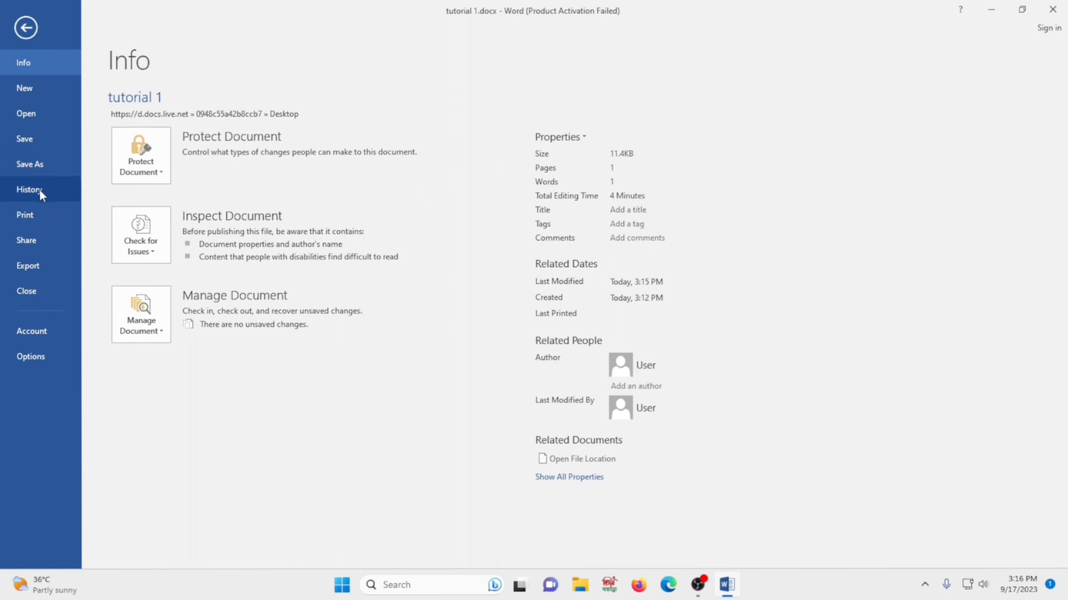
Try saving a copy to the online Desktop folder, dismissing the sign-in and error messages
left_click(36, 168)
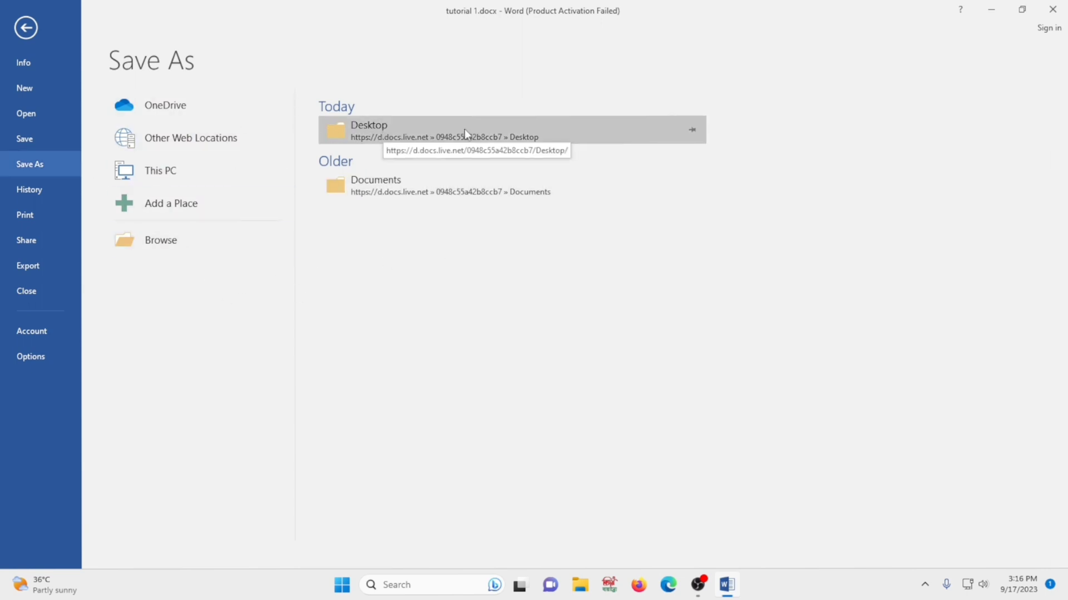
left_click(160, 240)
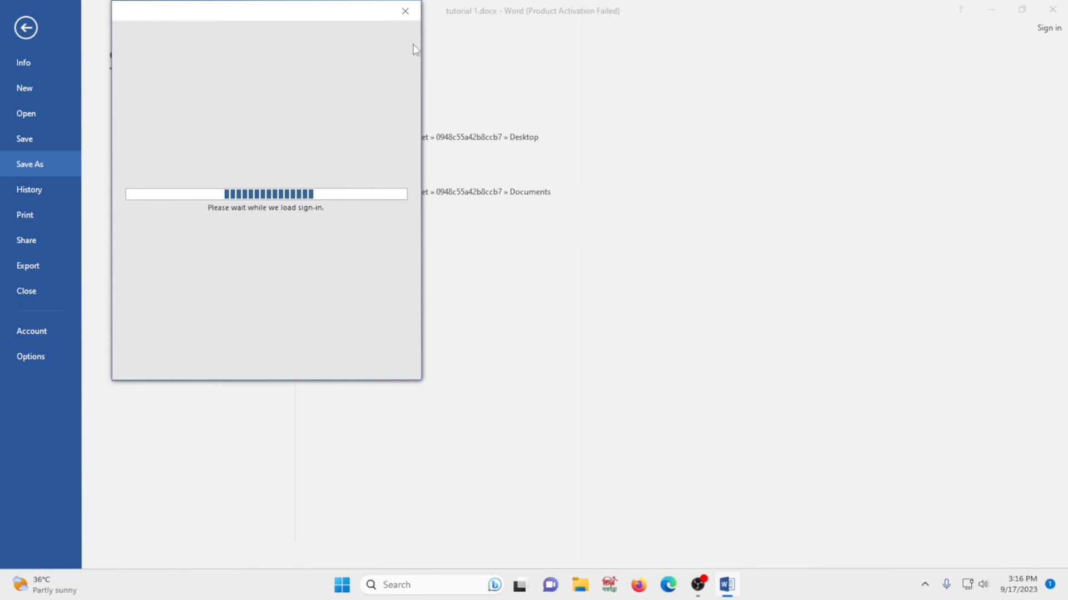
left_click(398, 13)
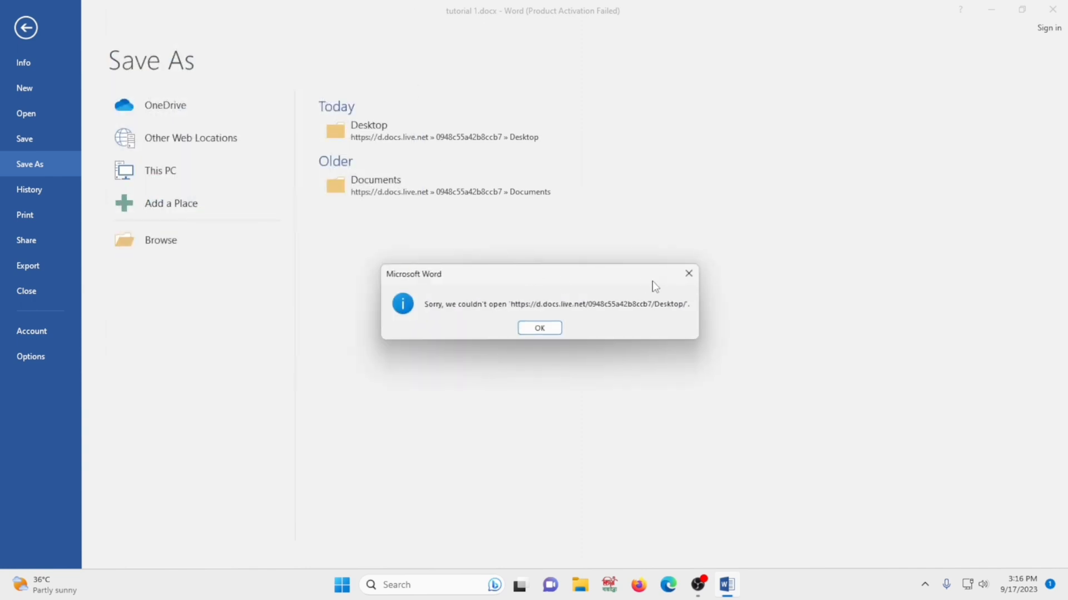
left_click(688, 273)
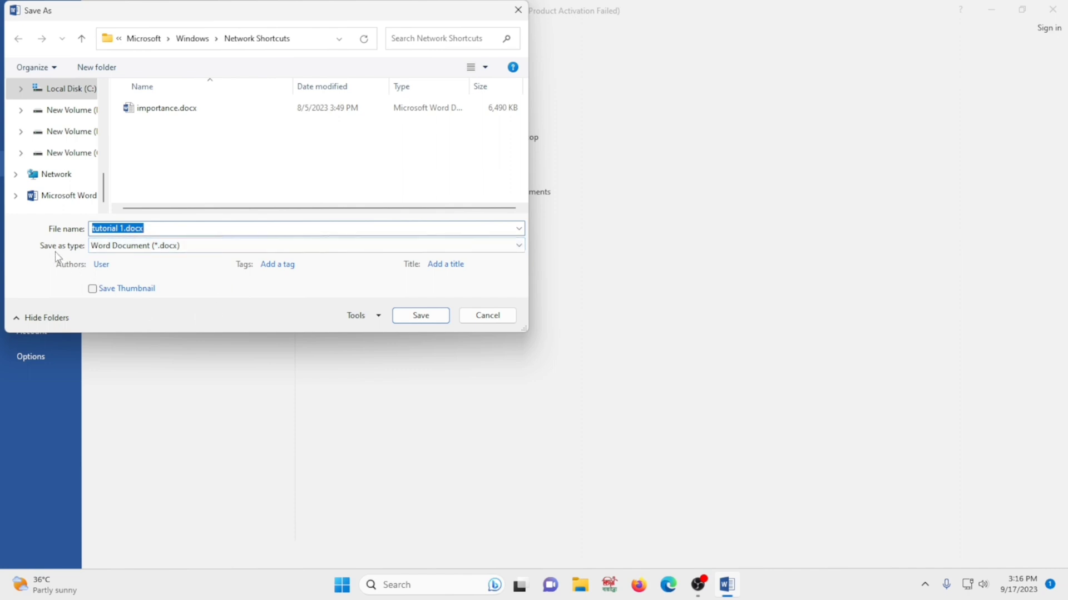
Cancel the Save As file dialog without saving the copy
scroll(72, 133, "up", 2)
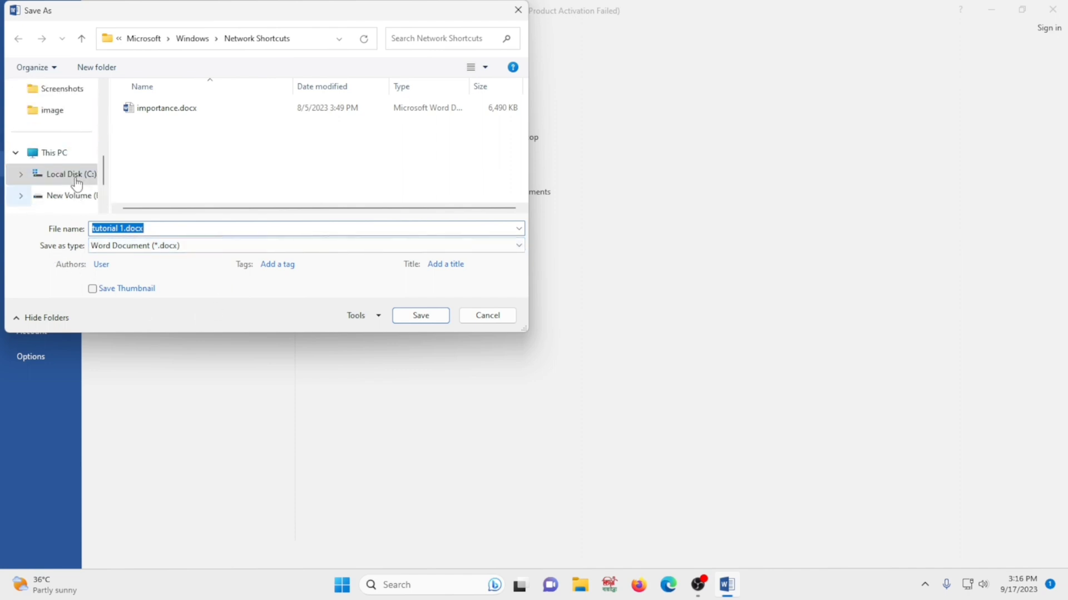
scroll(77, 166, "down", 1)
scroll(78, 159, "down", 2)
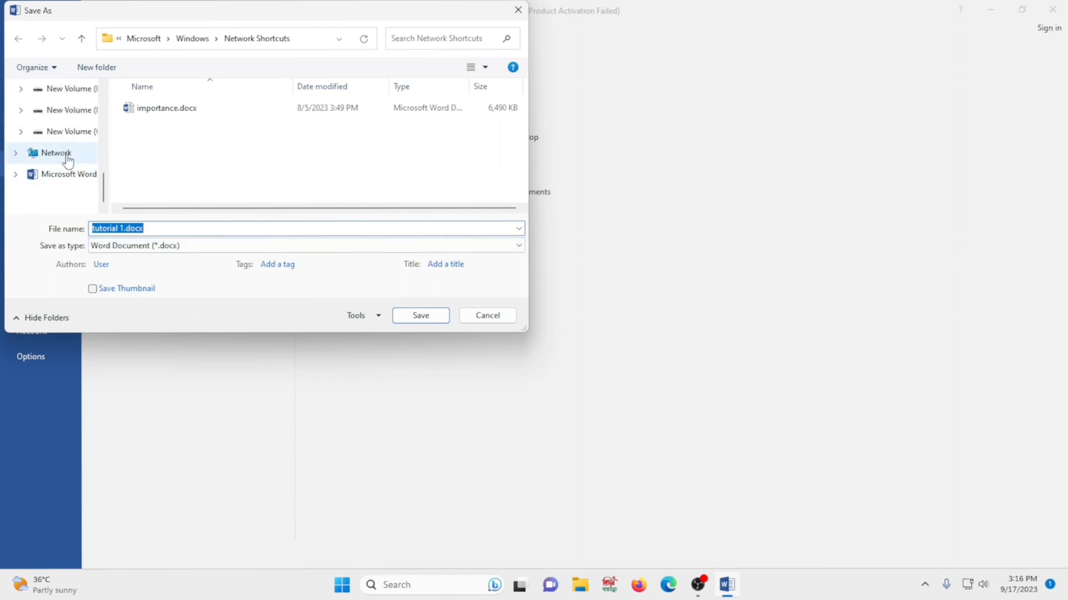
left_click(488, 317)
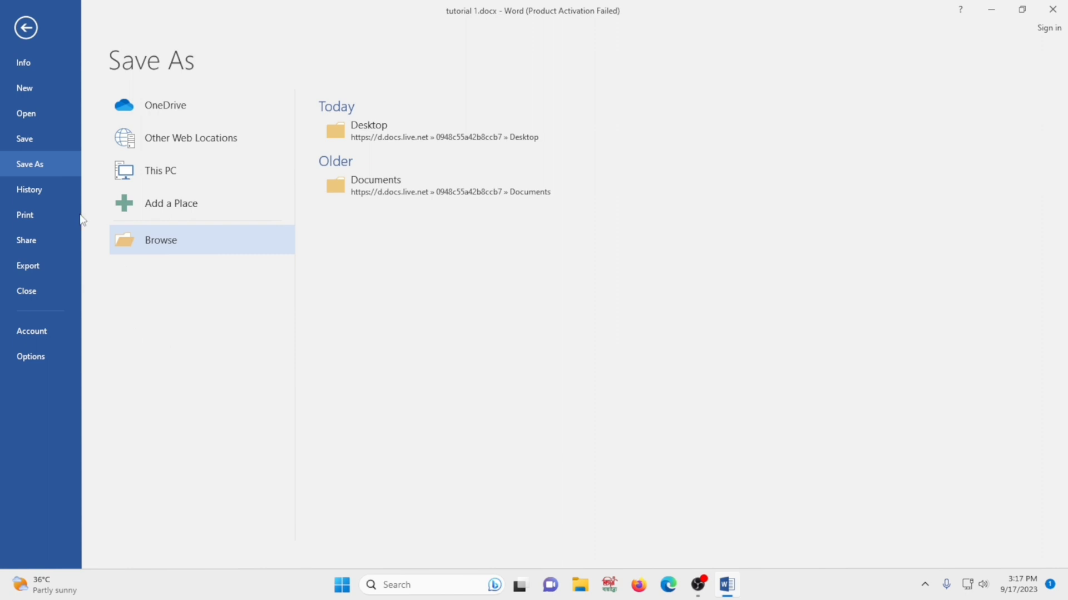
Open the History pane, close it after it fails to load, and return to Info
left_click(28, 191)
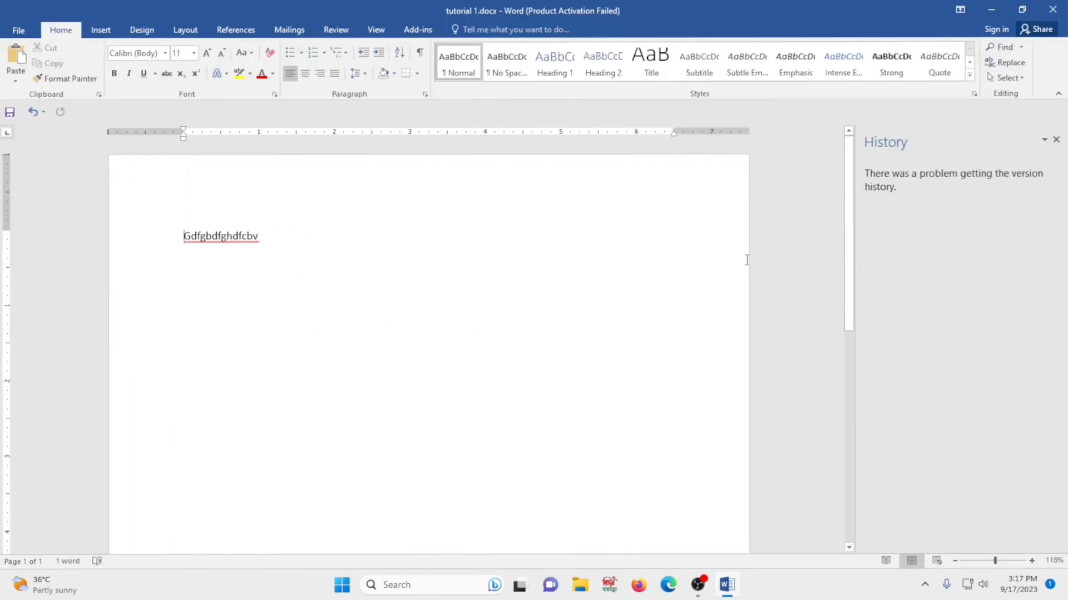
left_click(1056, 140)
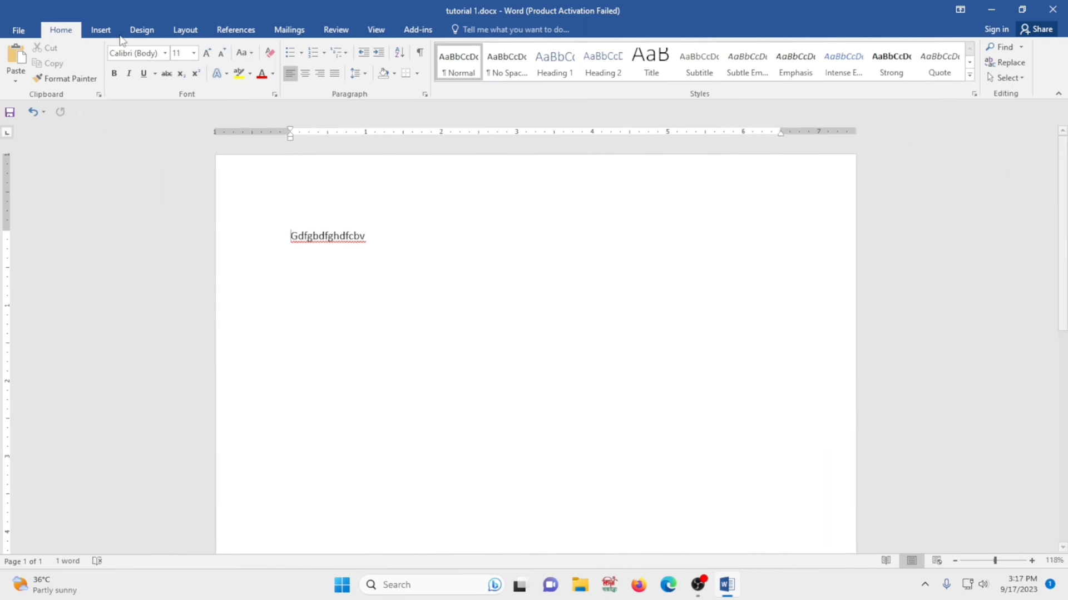
left_click(20, 31)
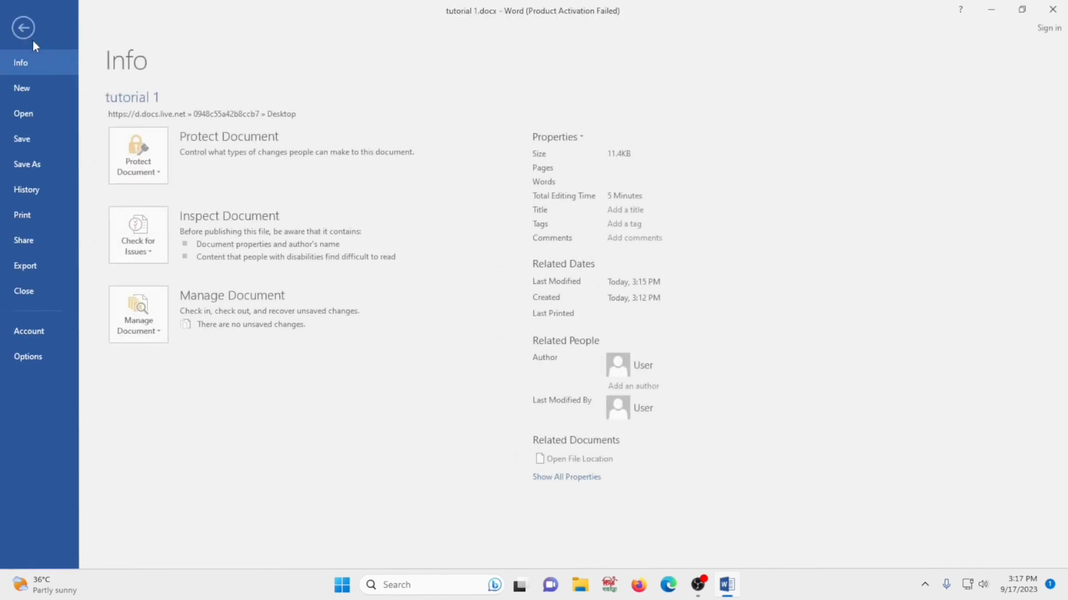
left_click(24, 216)
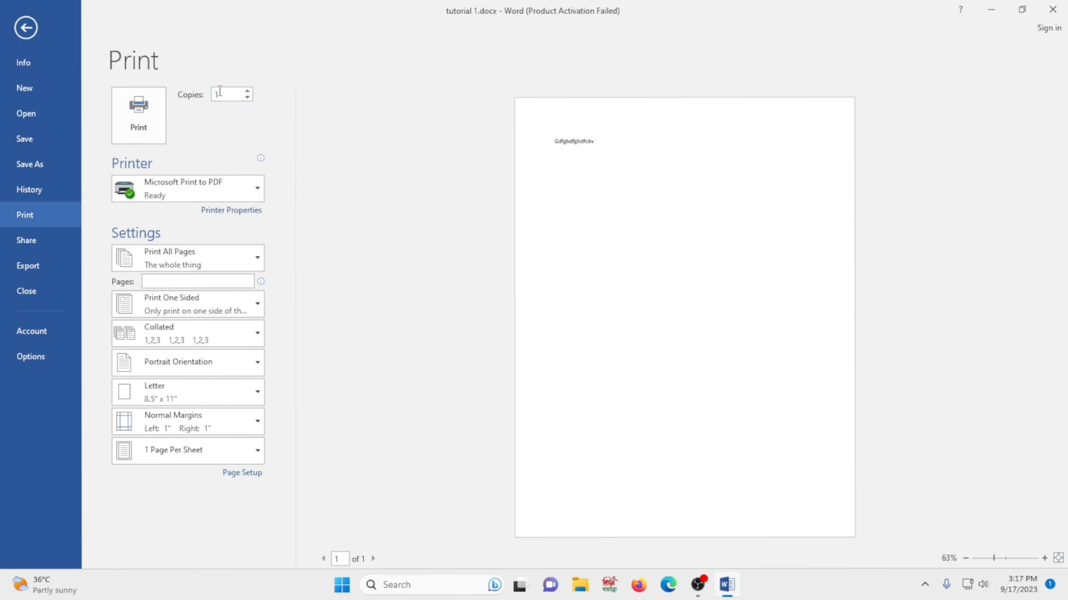
left_click(247, 97)
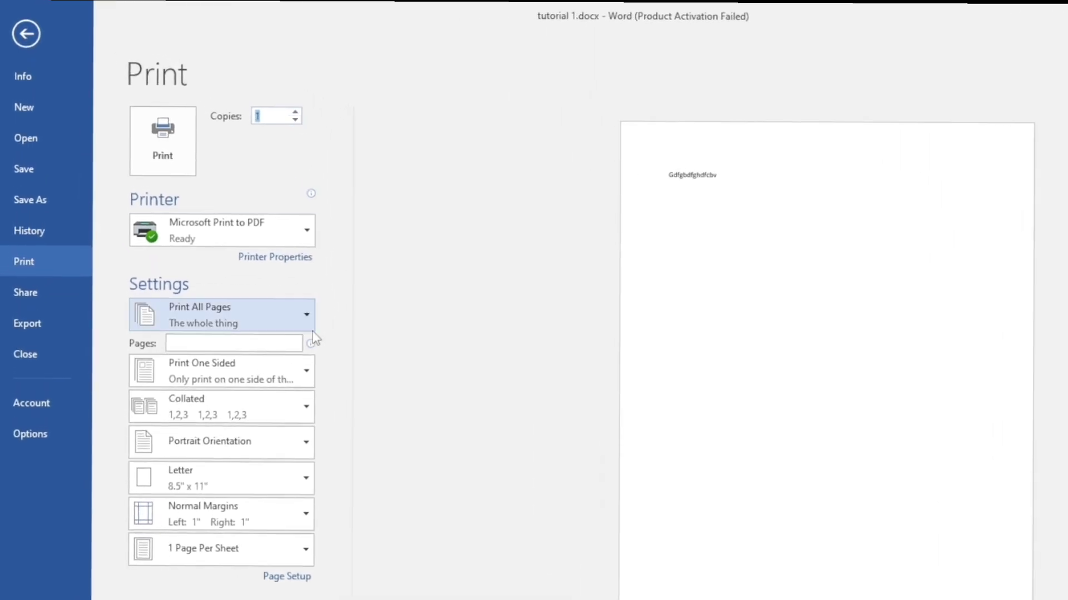
left_click(297, 234)
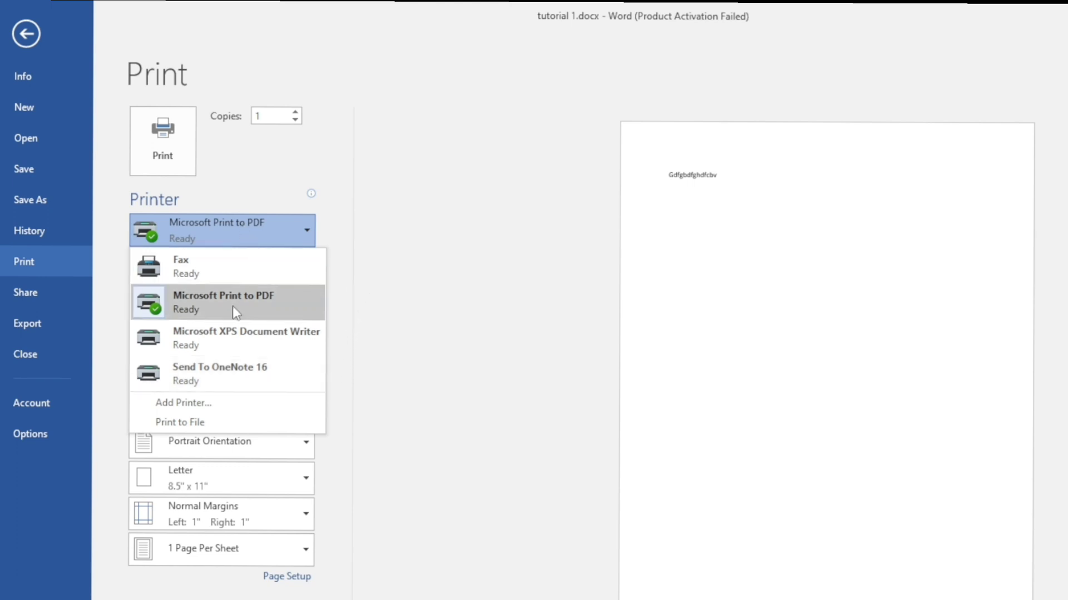
mouse_move(216, 270)
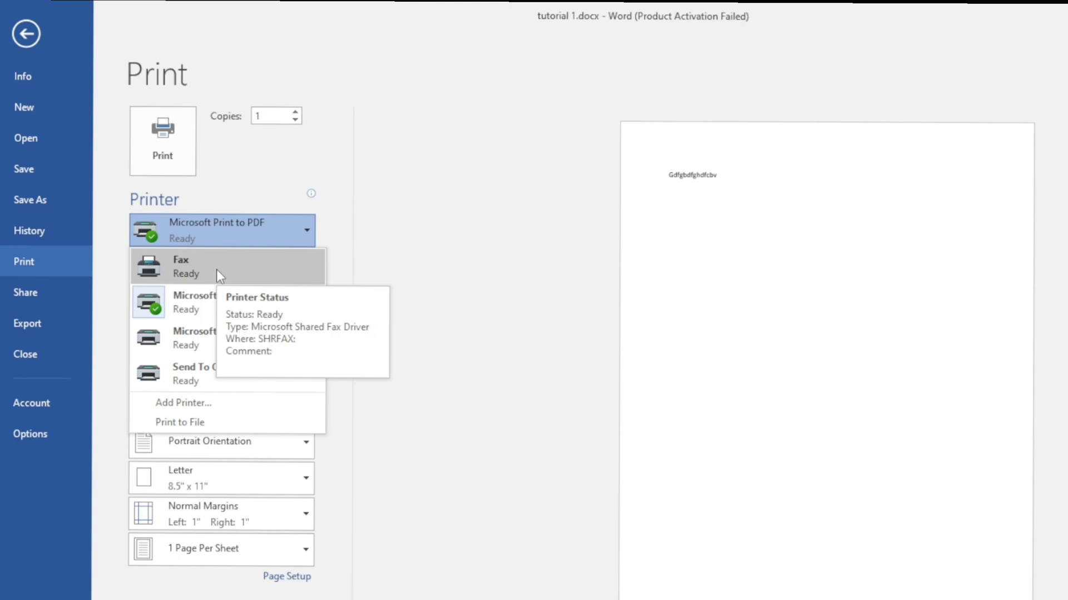
left_click(383, 253)
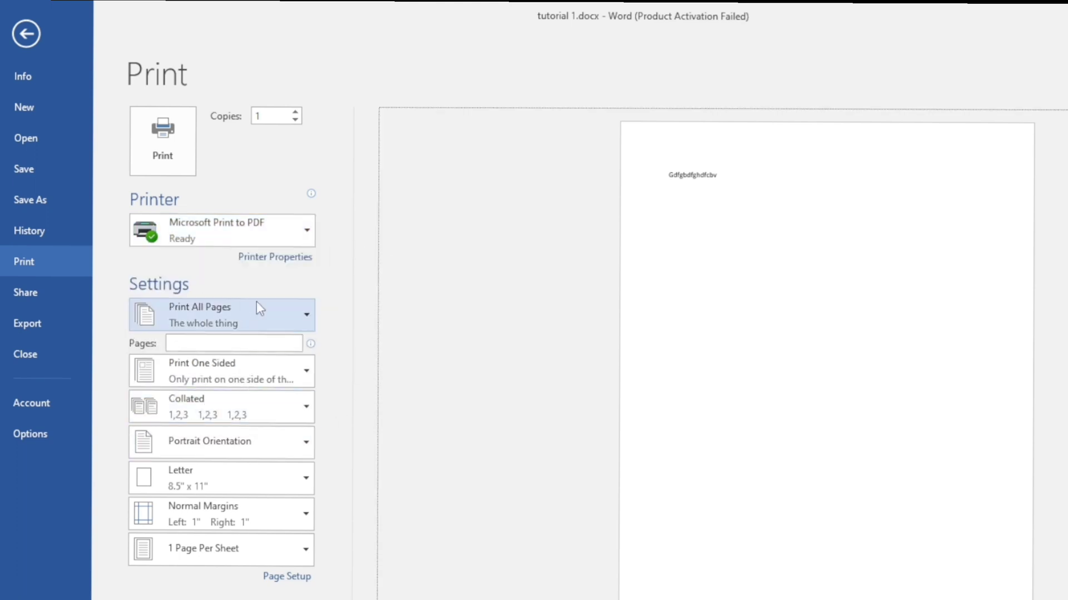
left_click(299, 318)
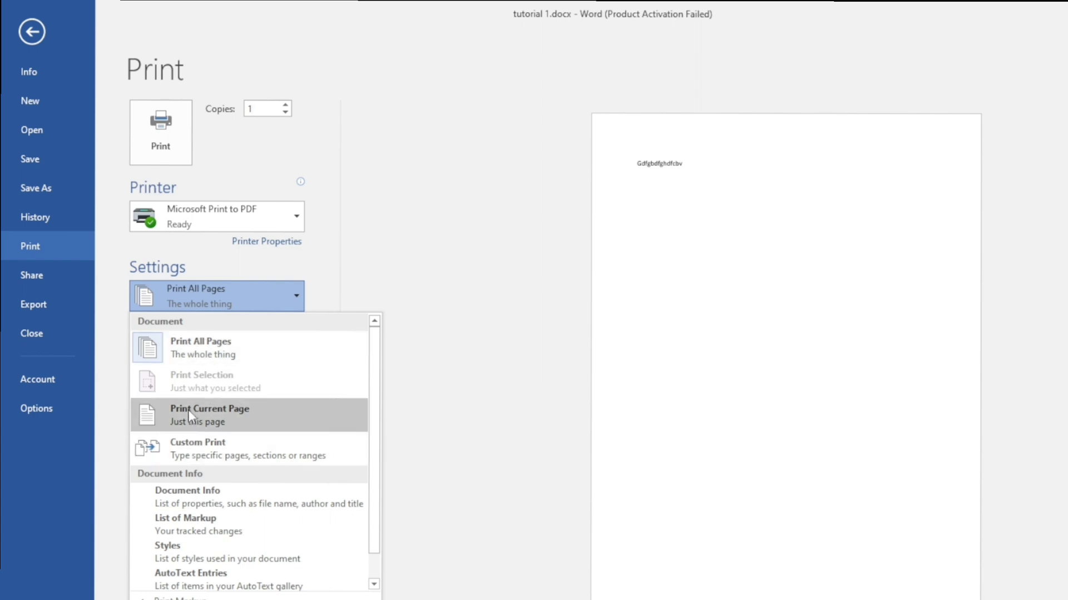
left_click(271, 419)
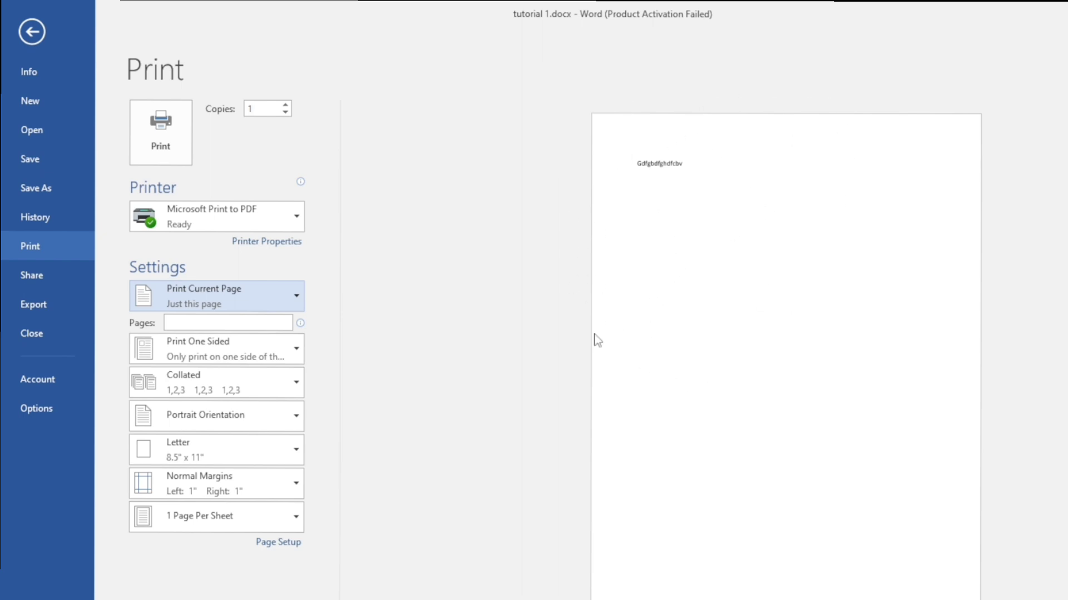
left_click(295, 293)
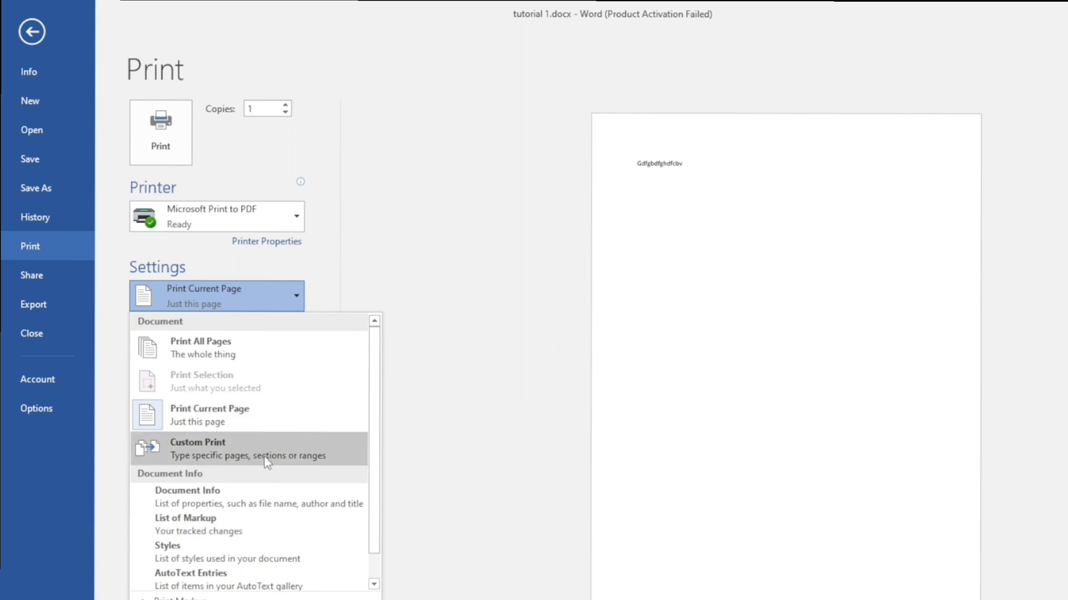
left_click(230, 345)
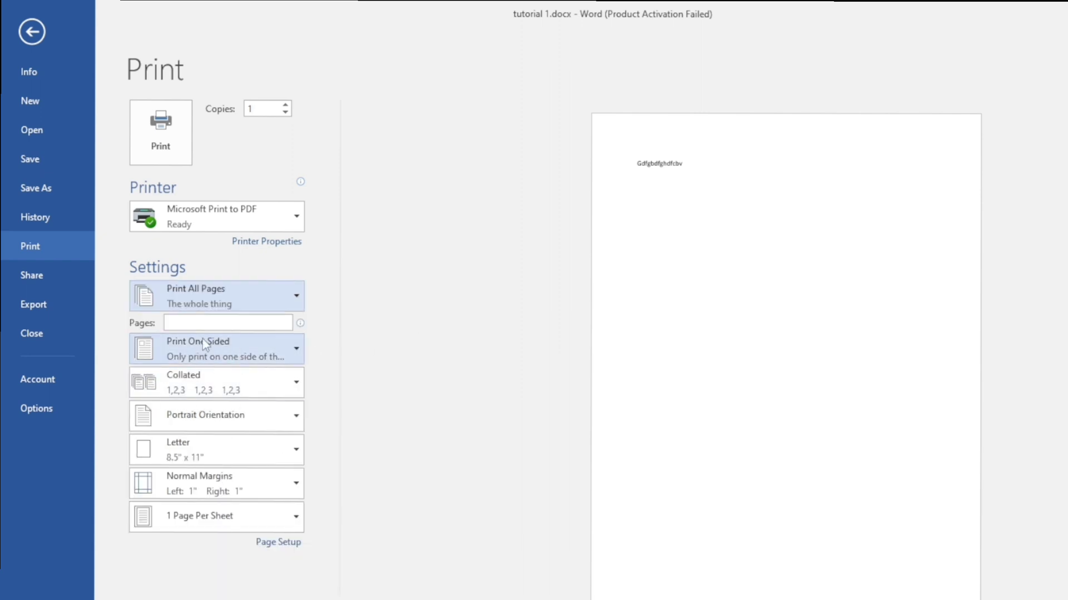
left_click(203, 323)
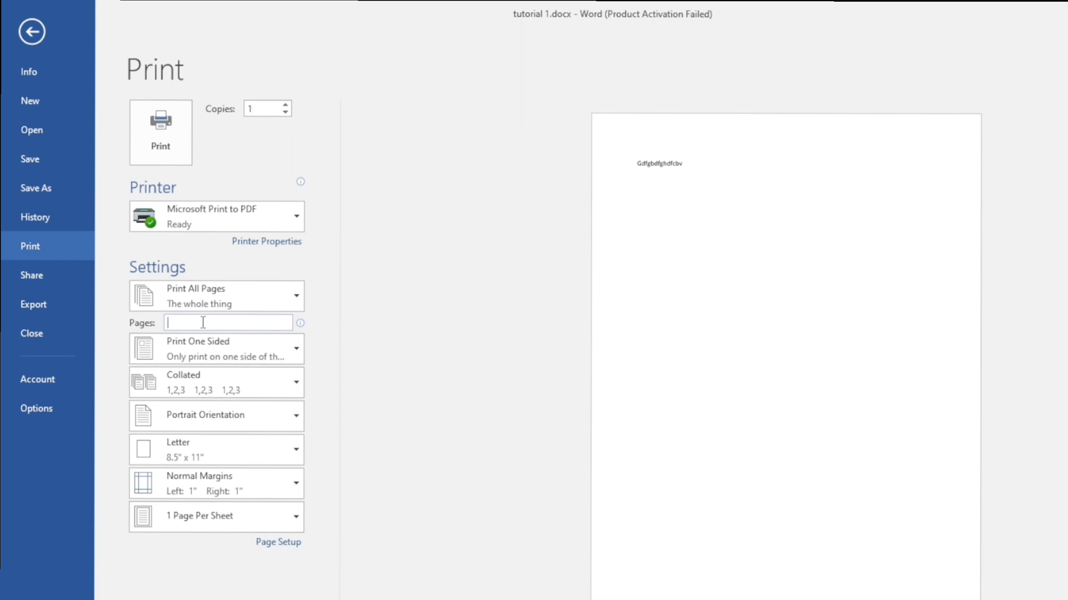
type("1")
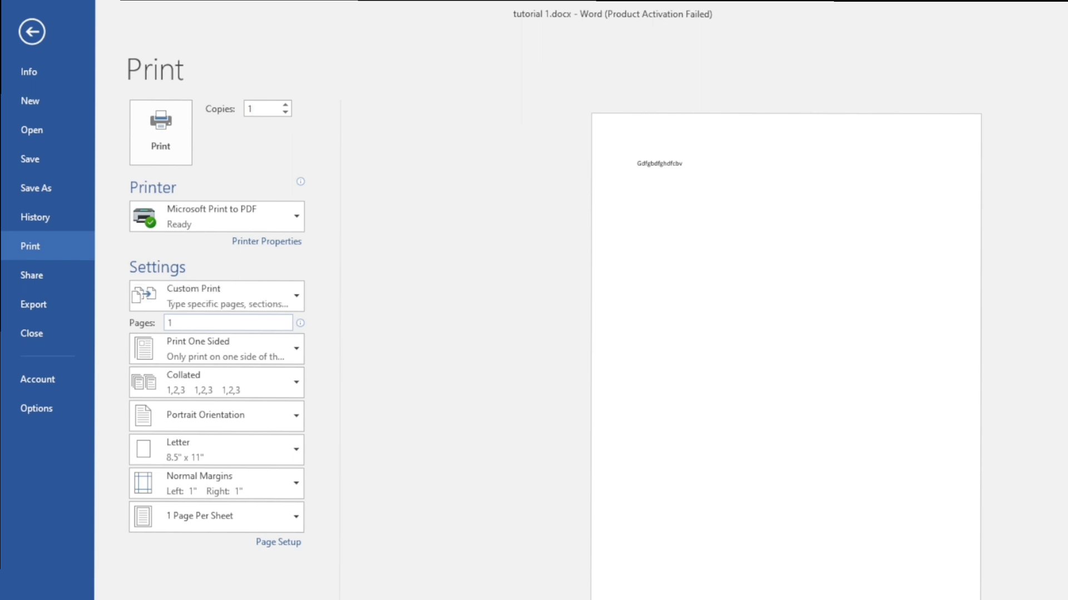
key("BackSpace")
type("2")
key("BackSpace")
type("1")
key("BackSpace")
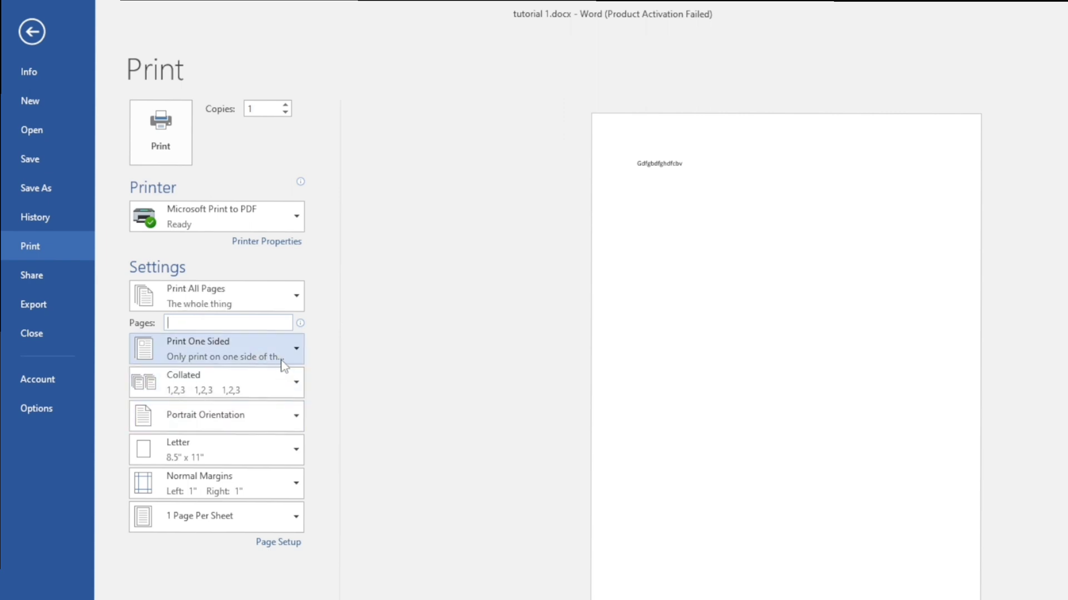
Keep Print One Sided and Portrait Orientation, then bring up the Letter paper-size list
left_click(296, 356)
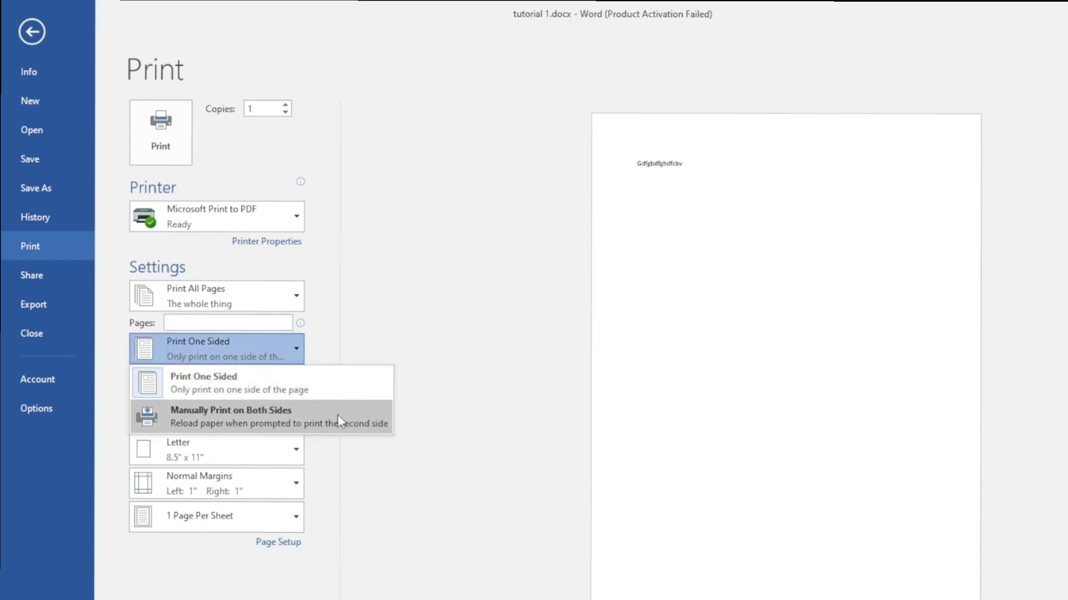
left_click(453, 305)
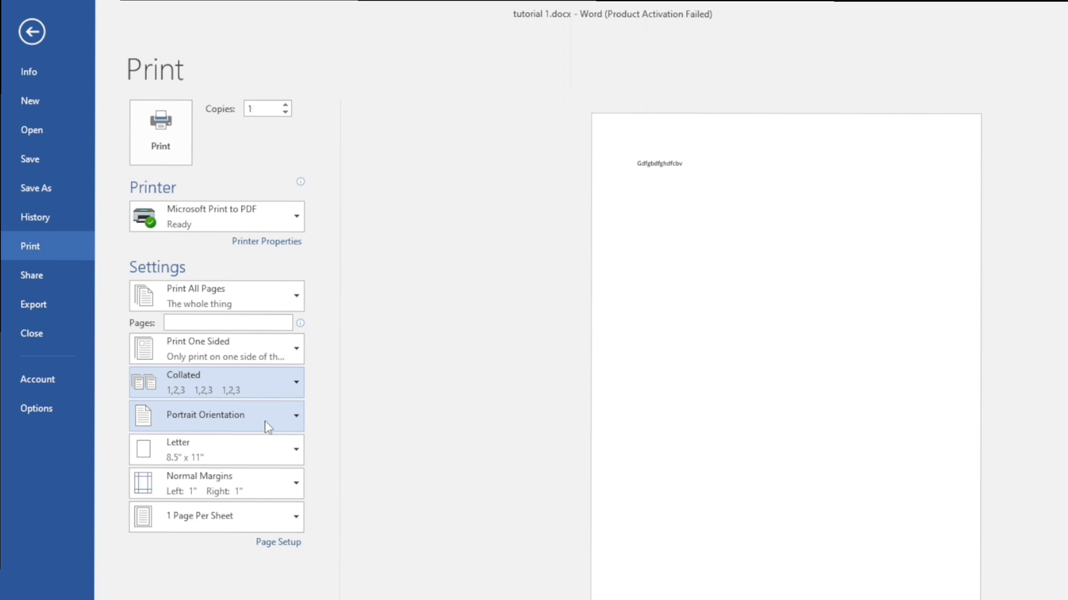
left_click(289, 419)
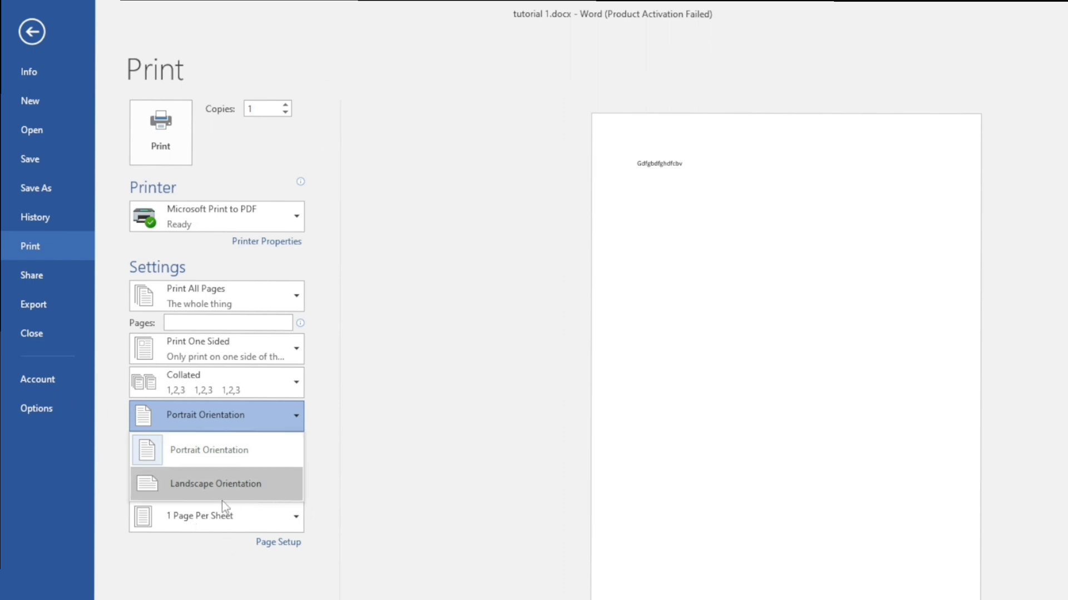
left_click(375, 449)
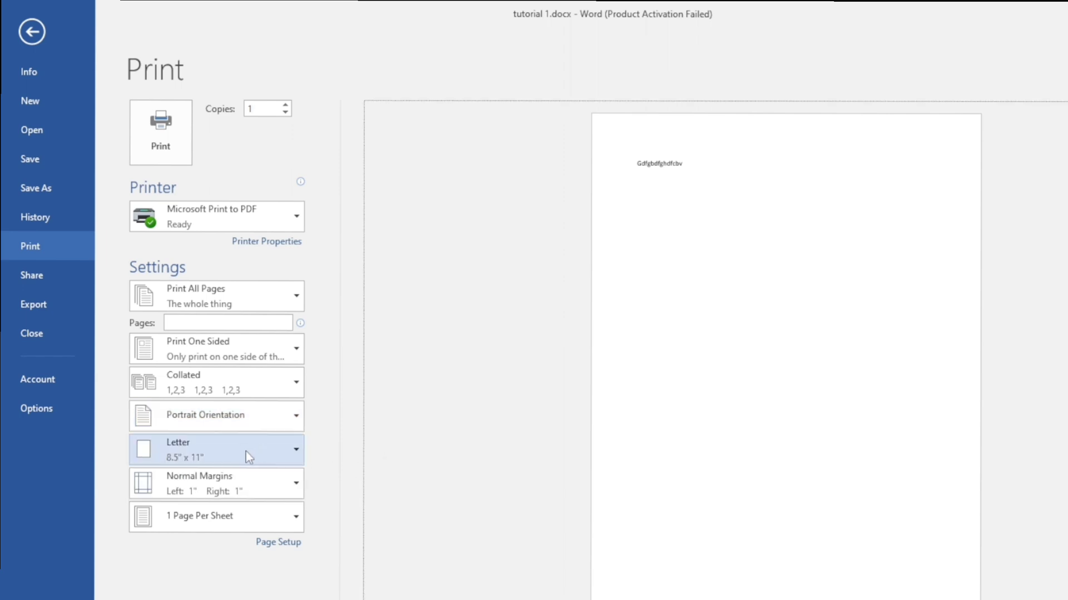
left_click(294, 450)
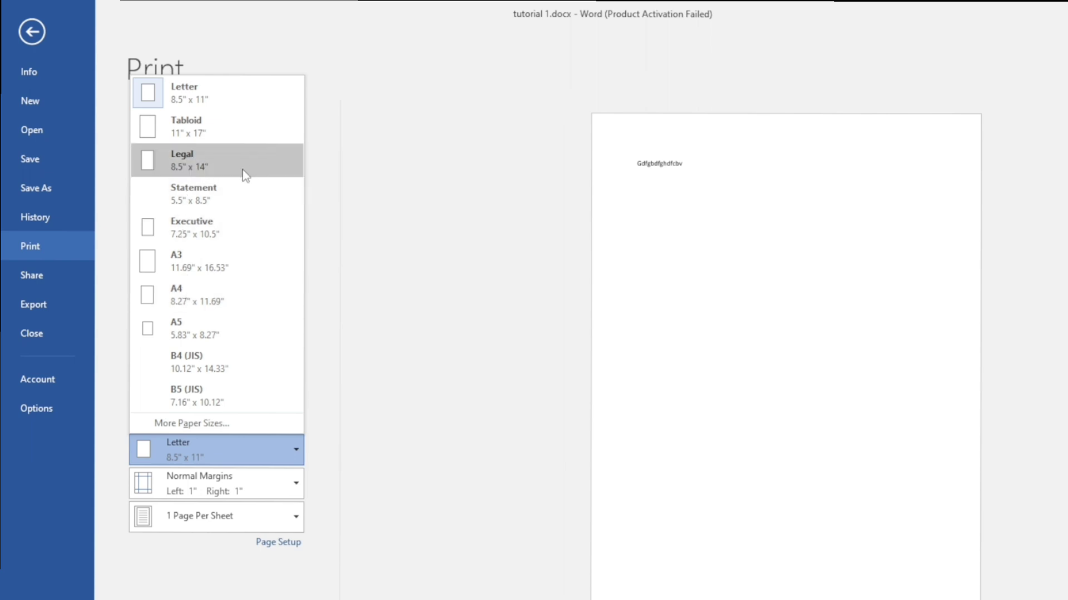
Set the print paper to A4 8.27" x 11.69" with Narrow 0.5" margins
left_click(243, 300)
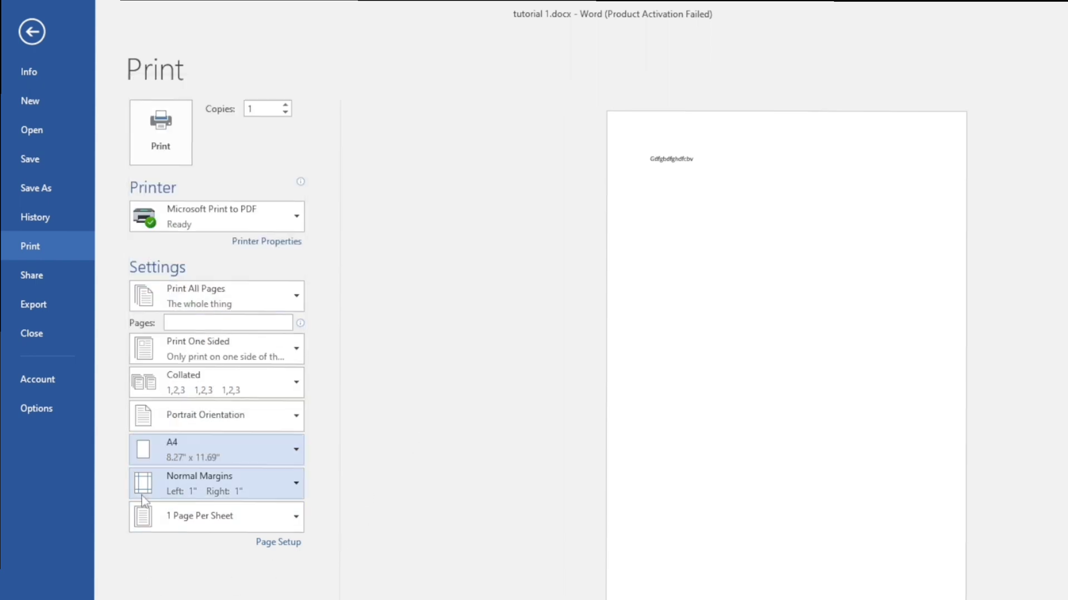
left_click(293, 483)
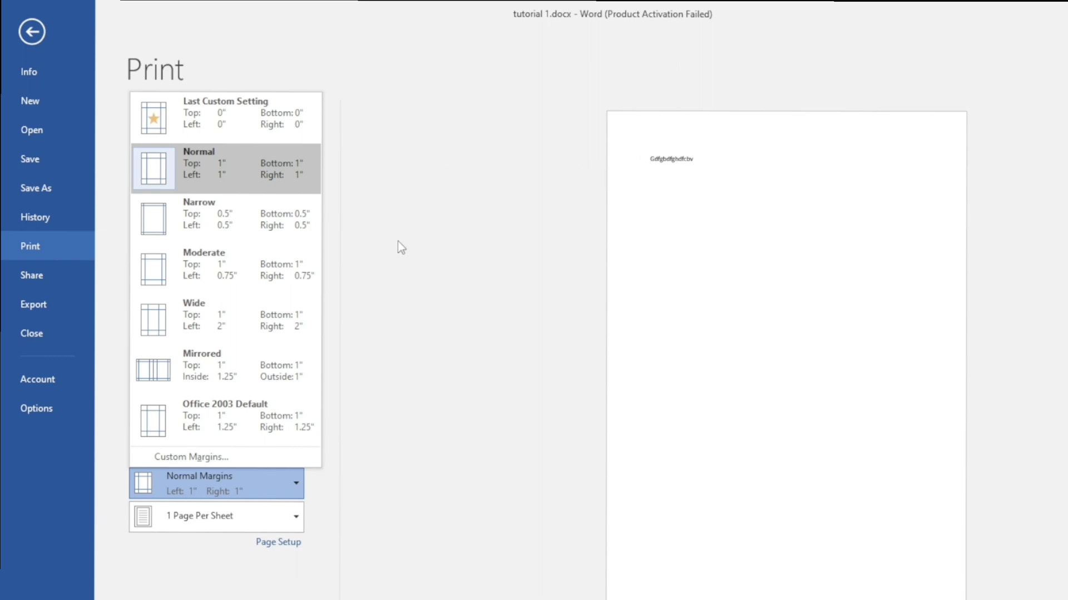
left_click(253, 207)
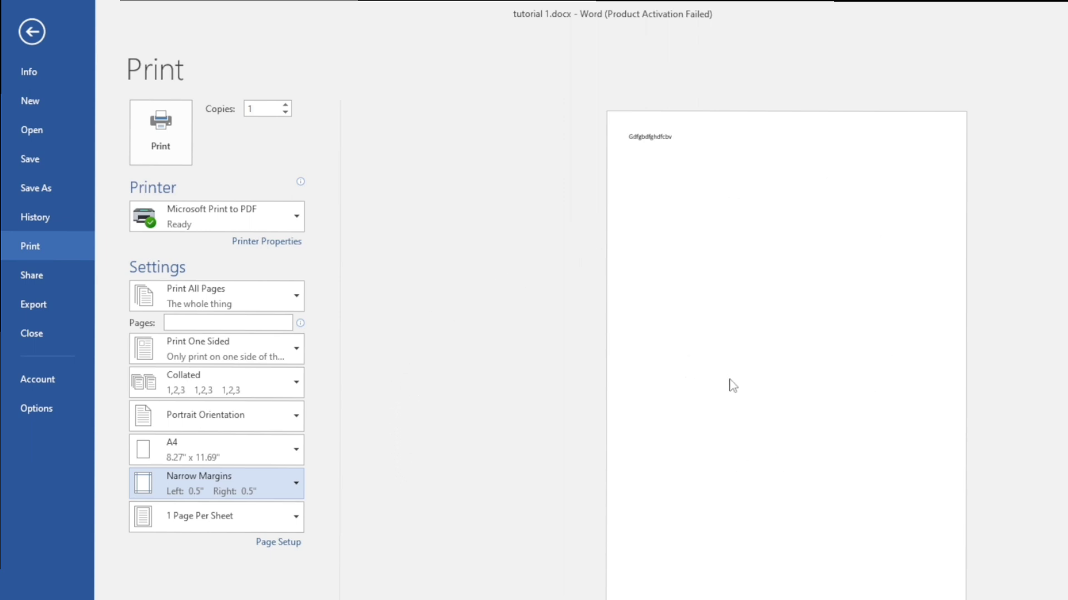
left_click(382, 396)
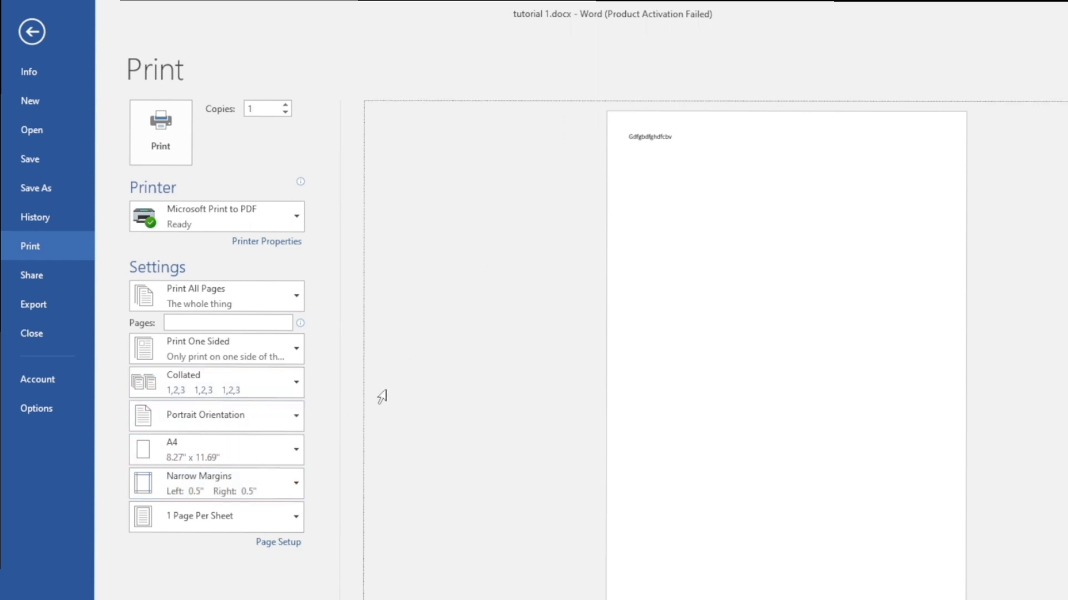
Look over the Share page and its Email options, ending on the Export page
left_click(45, 275)
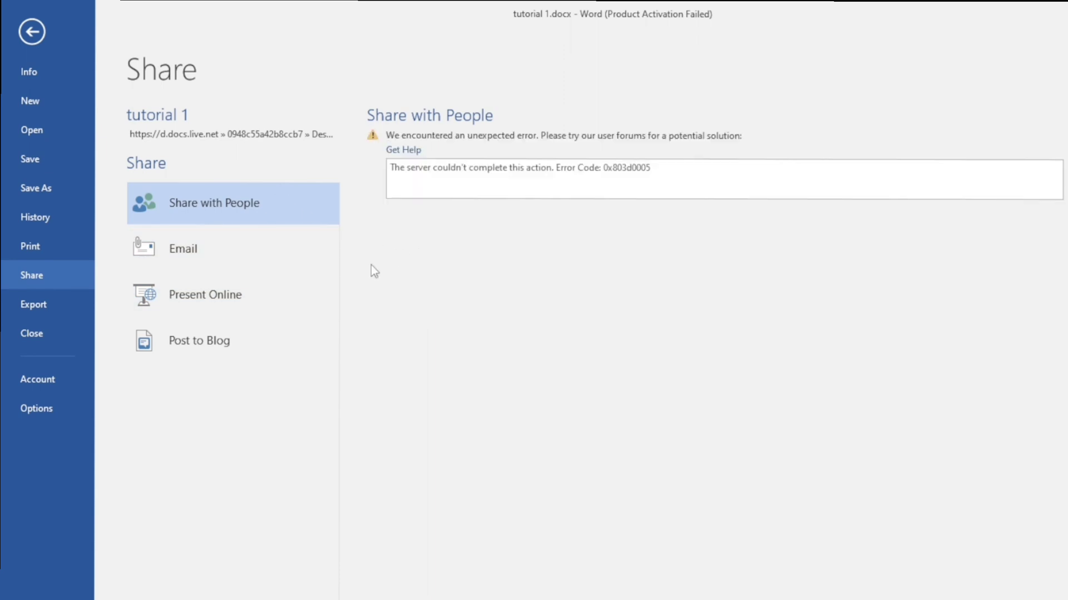
left_click(218, 248)
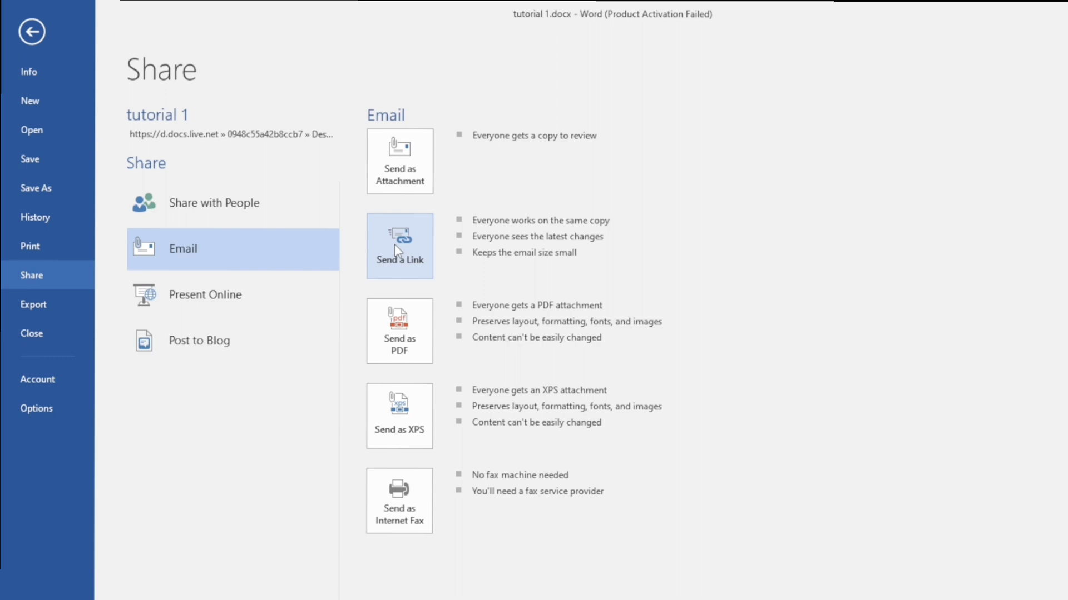
left_click(49, 310)
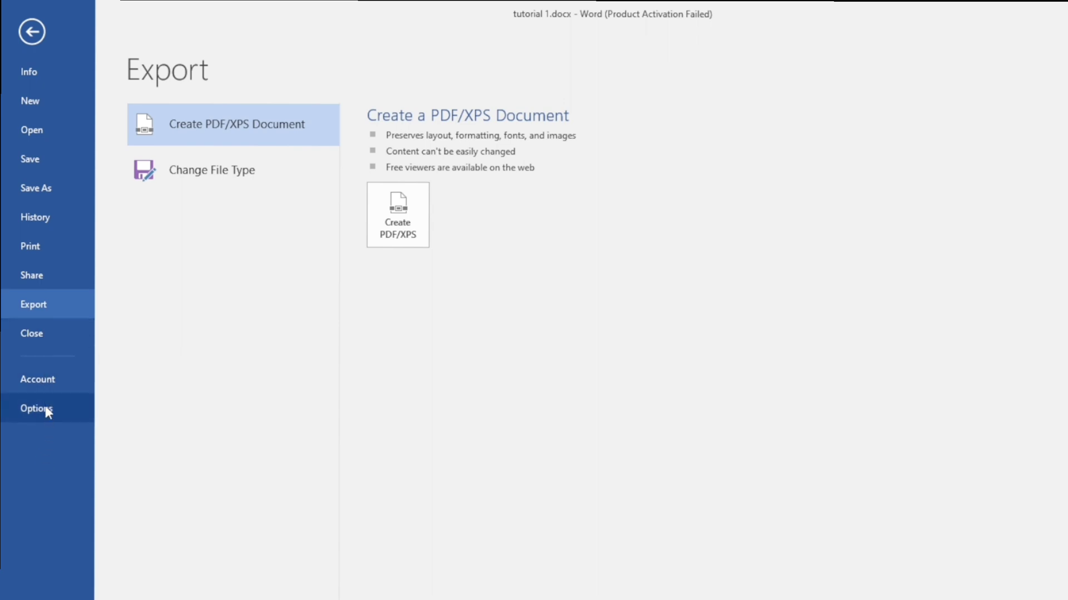
Glance at the Account page, then open Word Options on its General settings
left_click(47, 383)
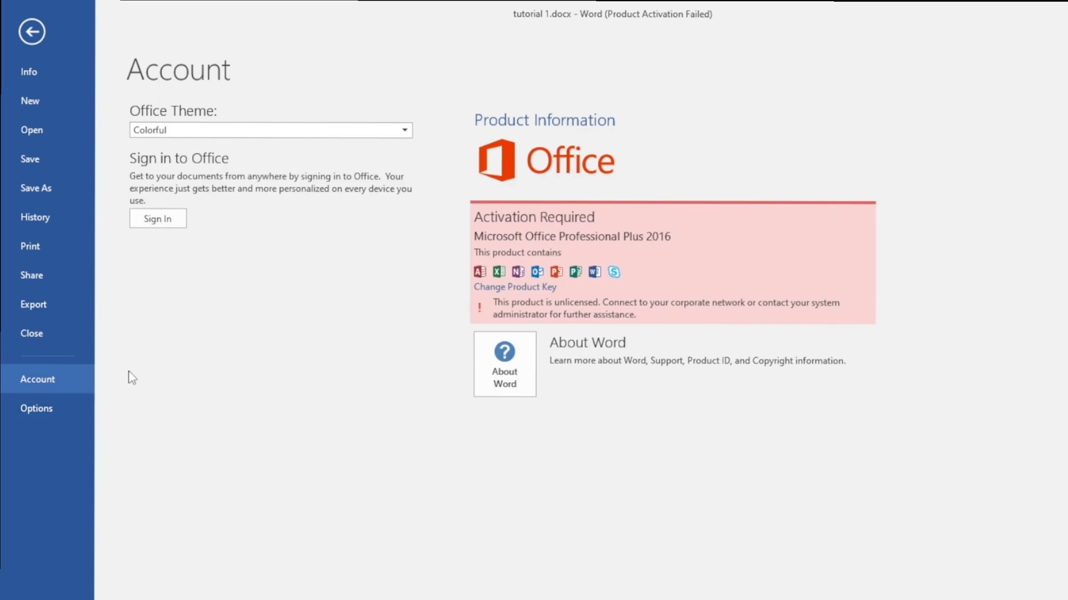
left_click(55, 411)
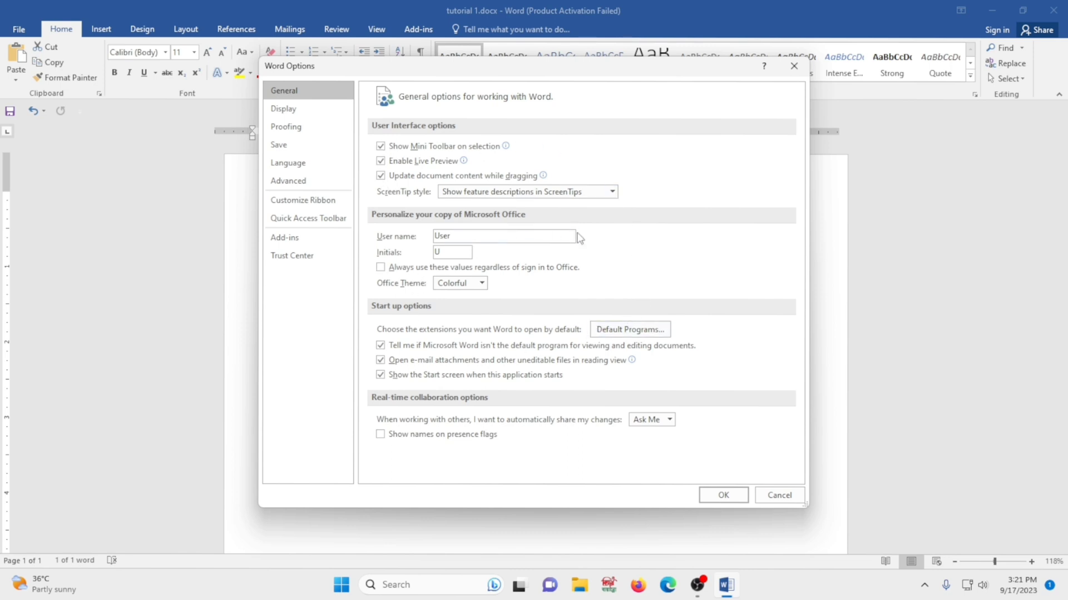
Drag the Word Options dialog's title bar about 25 pixels up and slightly right
left_click_drag(628, 75, 636, 61)
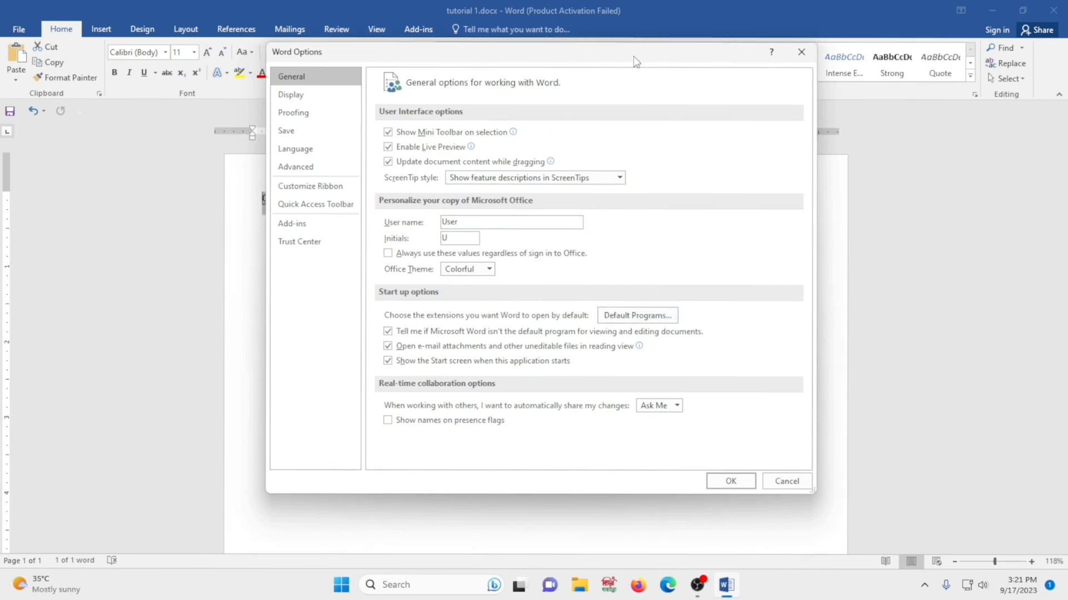